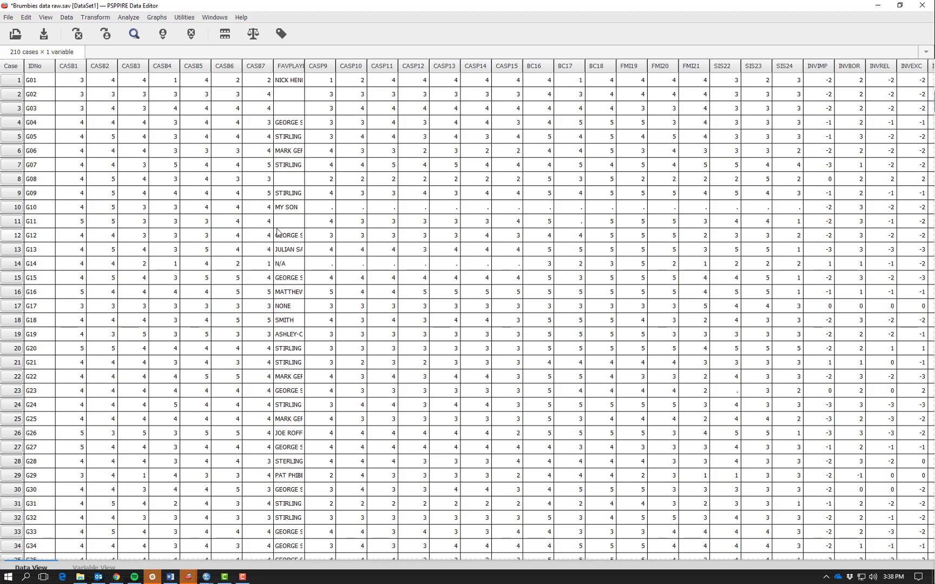
Open the Frequencies analysis, reset its settings and add CASP9 as the variable.
{"action": "left_click", "coordinate": [135, 20]}
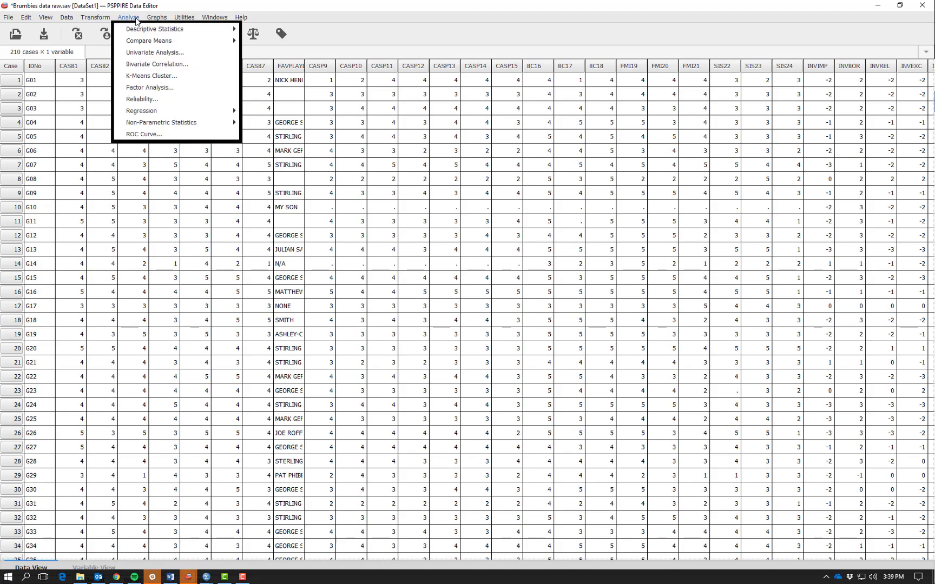
{"action": "mouse_move", "coordinate": [138, 28]}
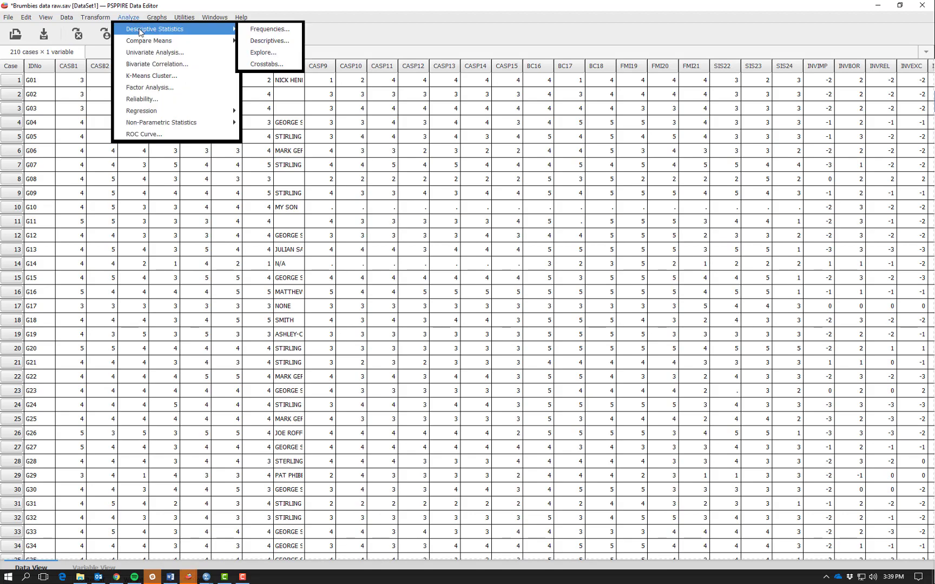
{"action": "left_click", "coordinate": [260, 30]}
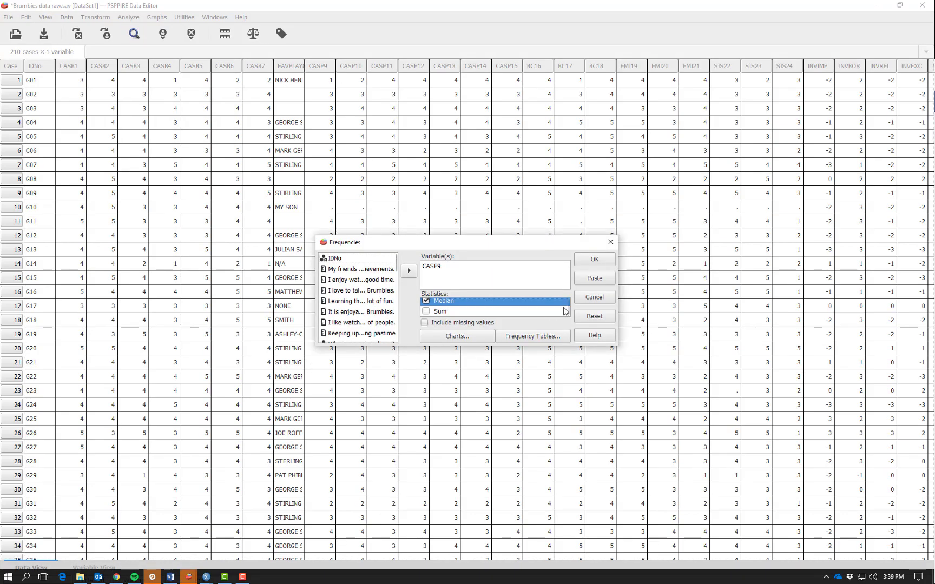
{"action": "left_click", "coordinate": [594, 316]}
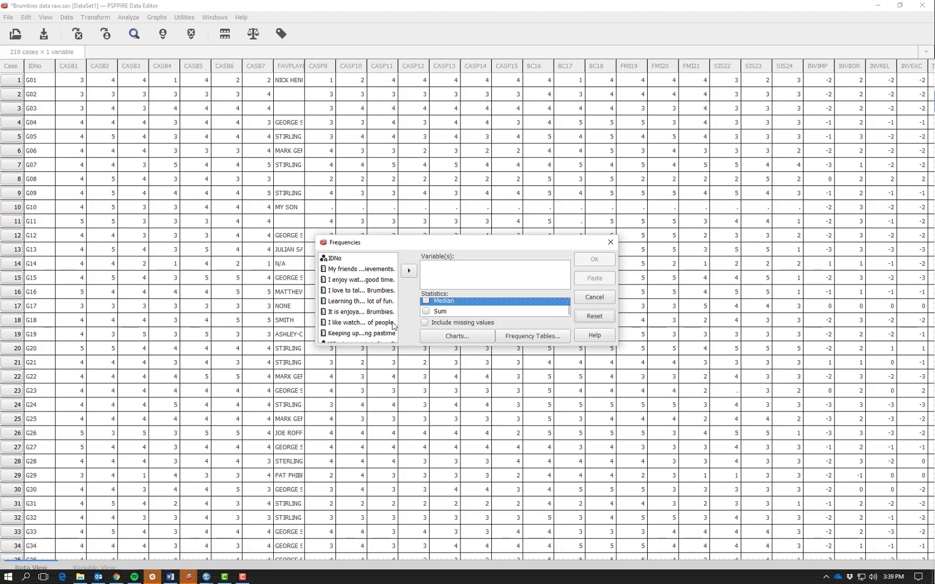
{"action": "scroll", "coordinate": [375, 316], "scroll_direction": "down", "scroll_amount": 2}
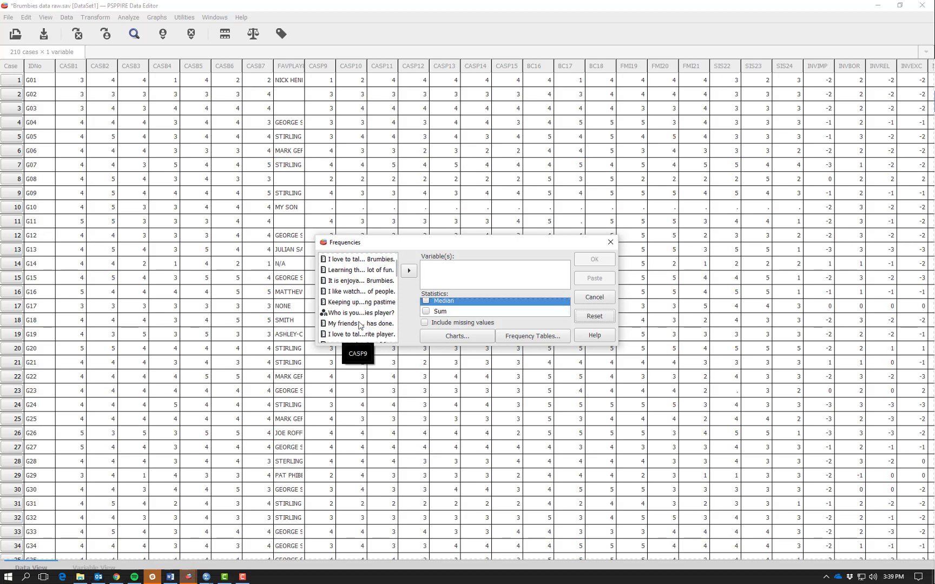
{"action": "scroll", "coordinate": [362, 317], "scroll_direction": "down", "scroll_amount": 1}
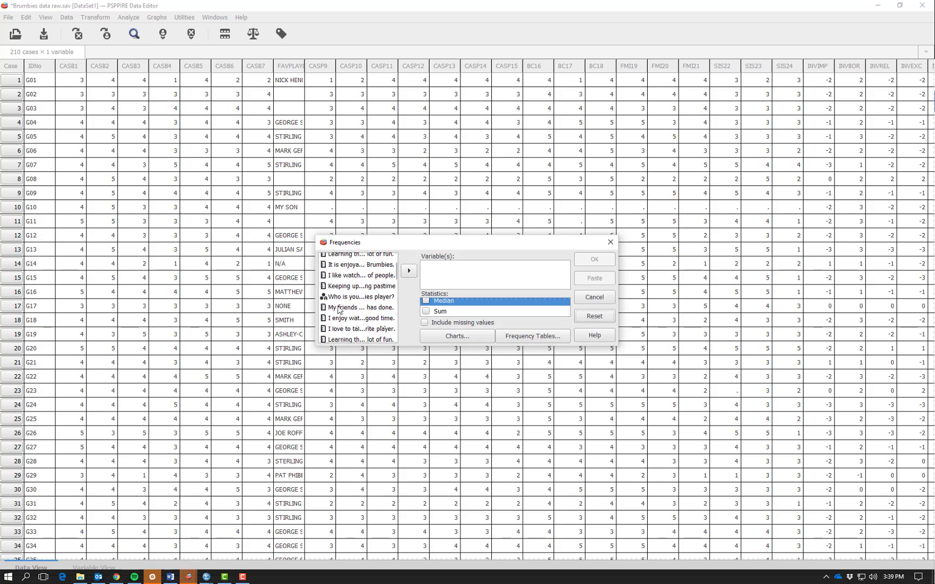
{"action": "left_click", "coordinate": [339, 308]}
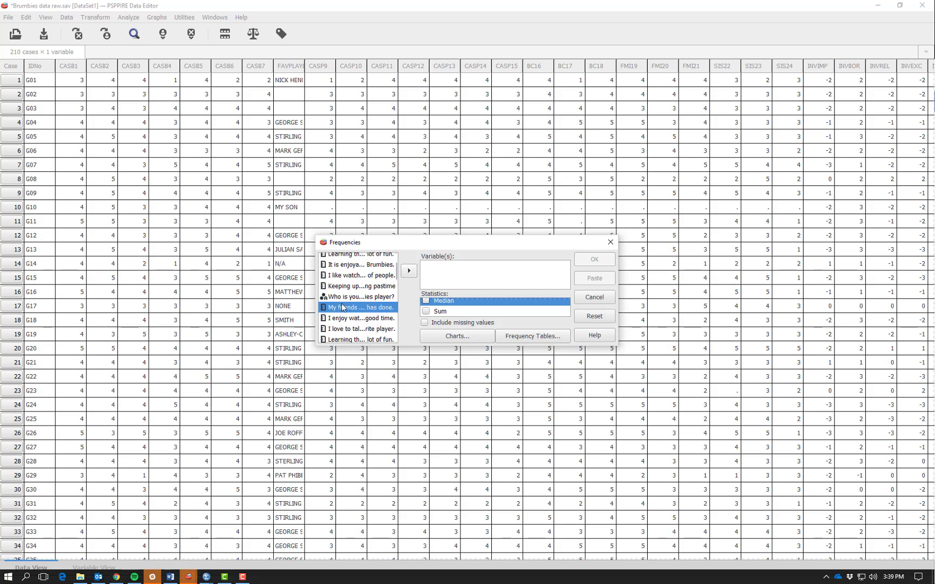
{"action": "left_click", "coordinate": [409, 273]}
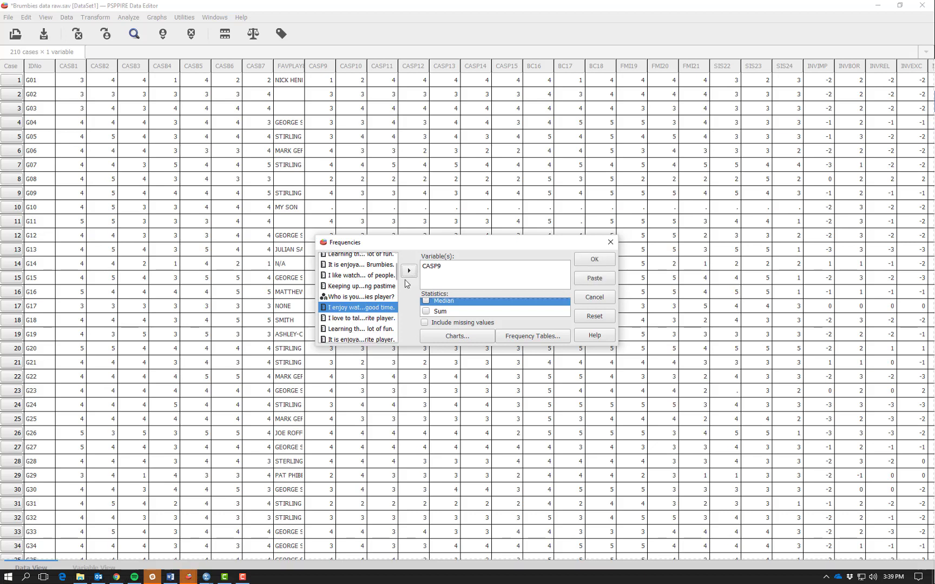
Include standard error of the mean, variance, skewness and standard error of the skewness in the CASP9 statistics.
{"action": "scroll", "coordinate": [485, 306], "scroll_direction": "up", "scroll_amount": 3}
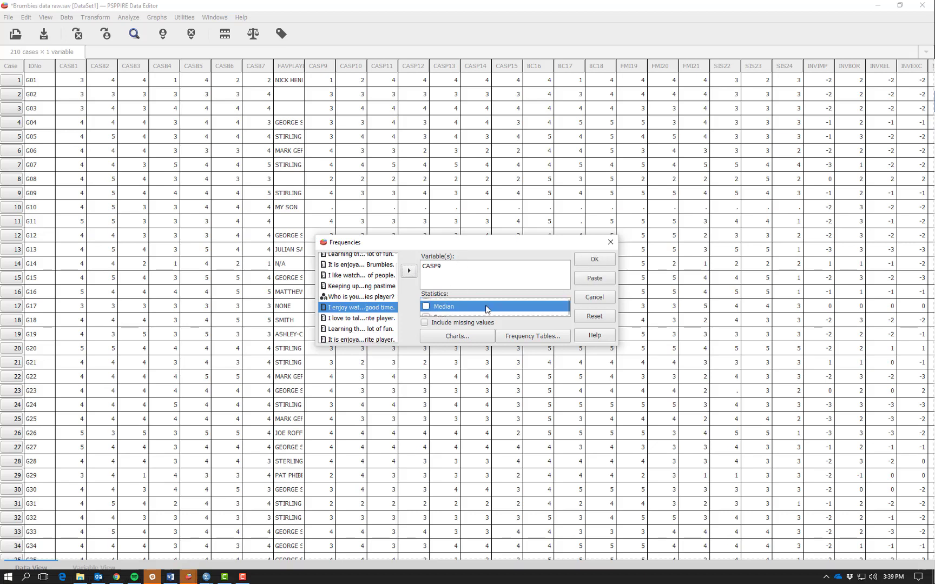
{"action": "scroll", "coordinate": [486, 309], "scroll_direction": "up", "scroll_amount": 5}
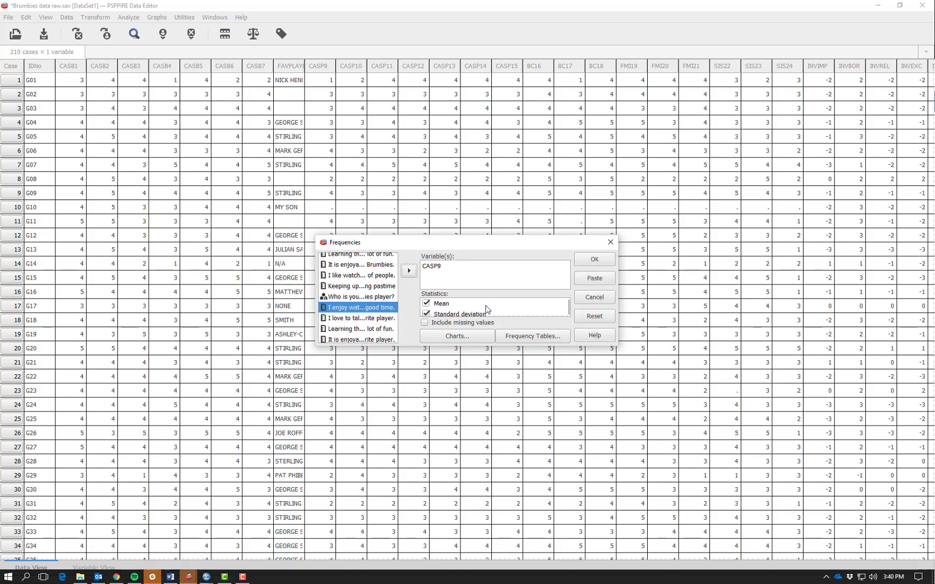
{"action": "scroll", "coordinate": [441, 308], "scroll_direction": "down", "scroll_amount": 1}
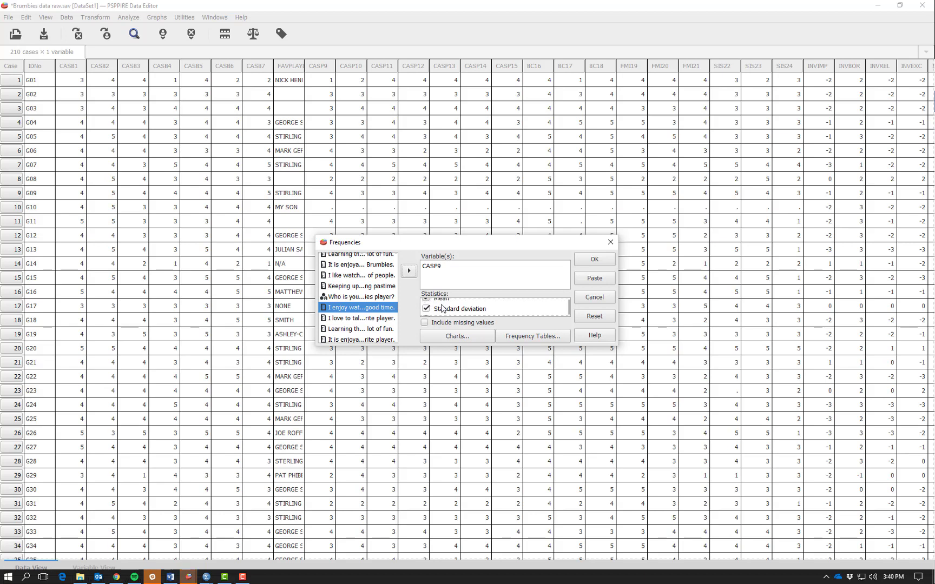
{"action": "scroll", "coordinate": [442, 308], "scroll_direction": "up", "scroll_amount": 1}
{"action": "scroll", "coordinate": [442, 308], "scroll_direction": "down", "scroll_amount": 1}
{"action": "scroll", "coordinate": [442, 307], "scroll_direction": "down", "scroll_amount": 1}
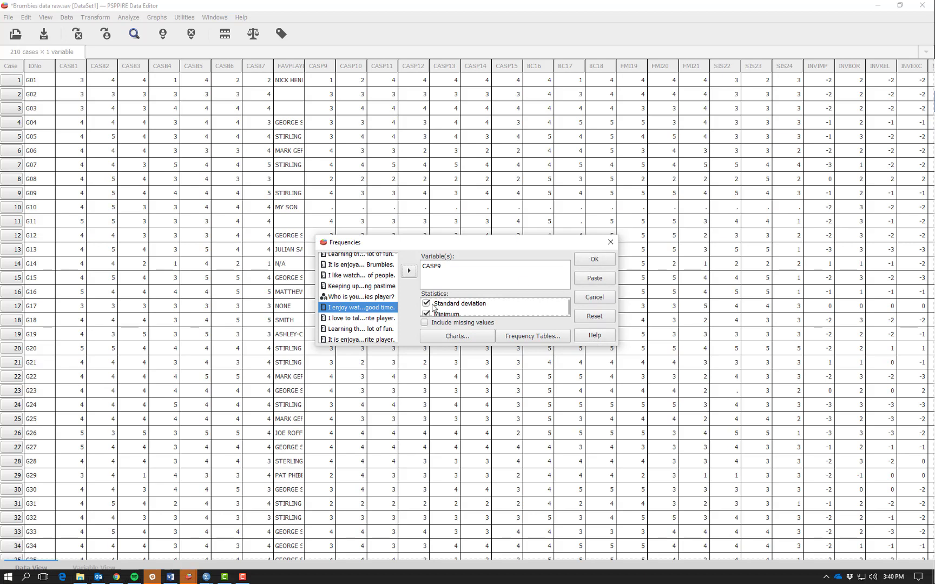
{"action": "scroll", "coordinate": [433, 307], "scroll_direction": "down", "scroll_amount": 3}
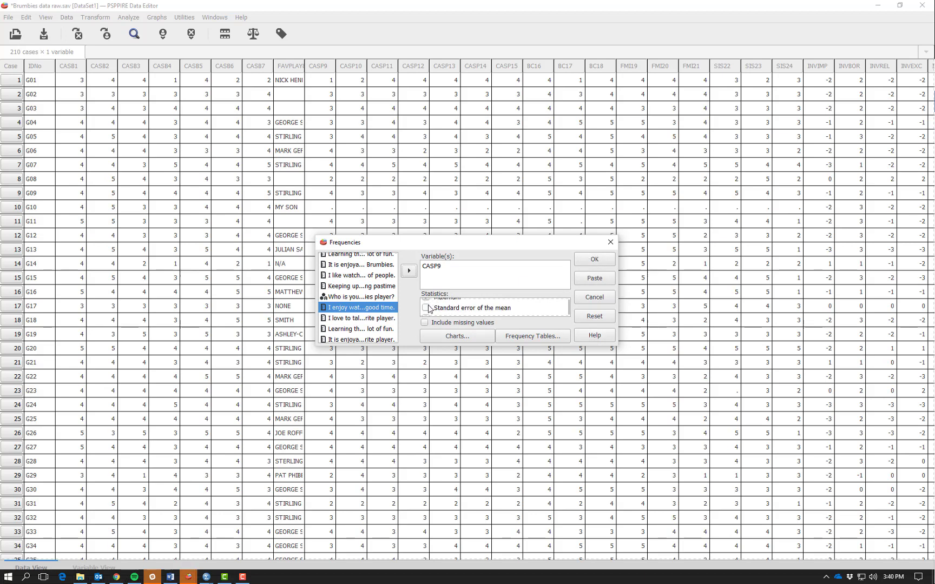
{"action": "left_click", "coordinate": [427, 308]}
{"action": "scroll", "coordinate": [427, 309], "scroll_direction": "down", "scroll_amount": 1}
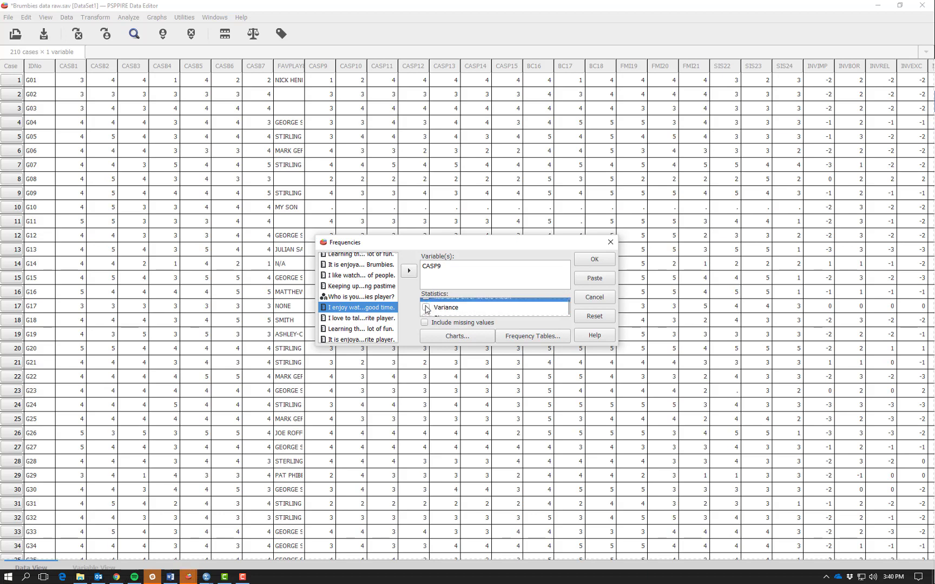
{"action": "scroll", "coordinate": [427, 309], "scroll_direction": "up", "scroll_amount": 1}
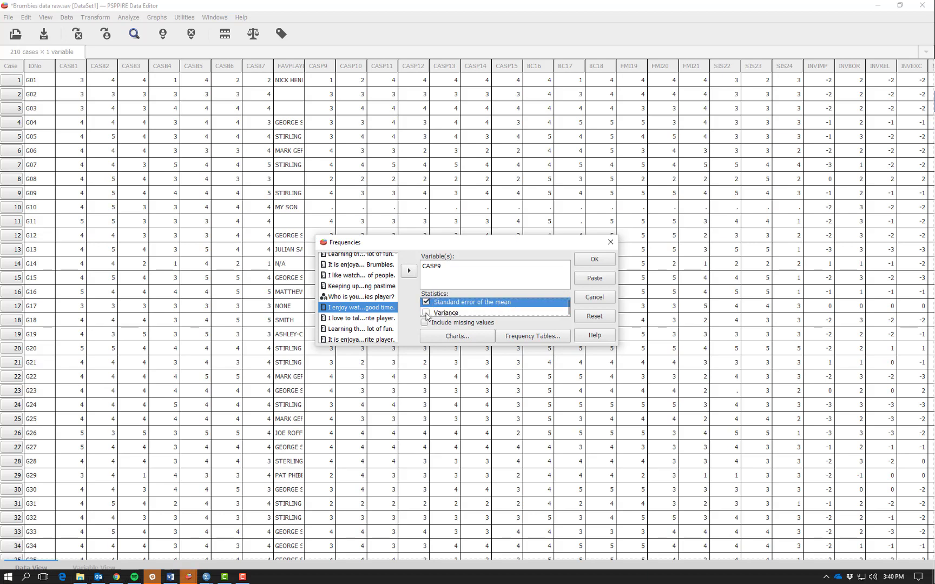
{"action": "left_click", "coordinate": [427, 314]}
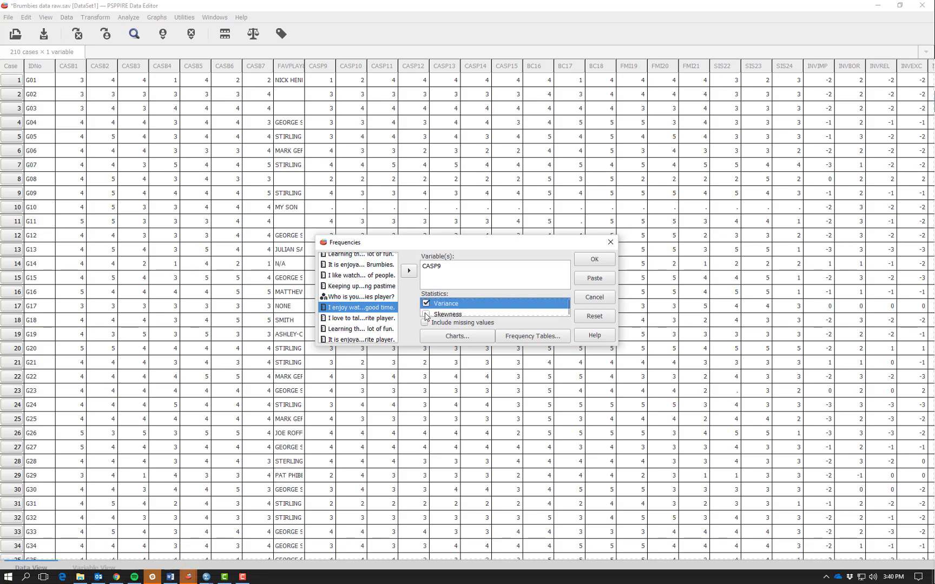
{"action": "left_click", "coordinate": [426, 316]}
{"action": "left_click", "coordinate": [426, 315]}
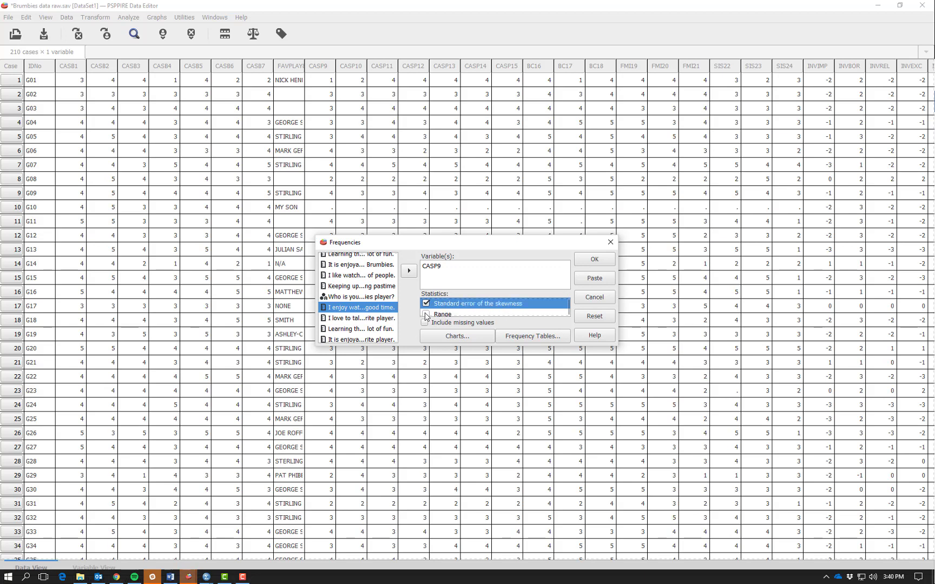
Add range, mode, kurtosis, standard error of the kurtosis and median to the statistics, and include missing values.
{"action": "left_click", "coordinate": [426, 315]}
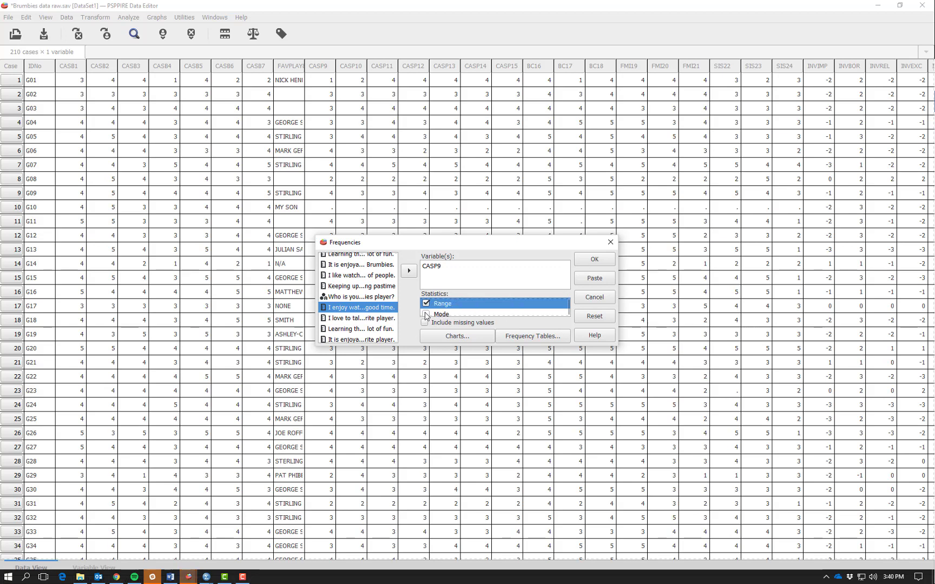
{"action": "left_click", "coordinate": [426, 315]}
{"action": "left_click", "coordinate": [426, 315]}
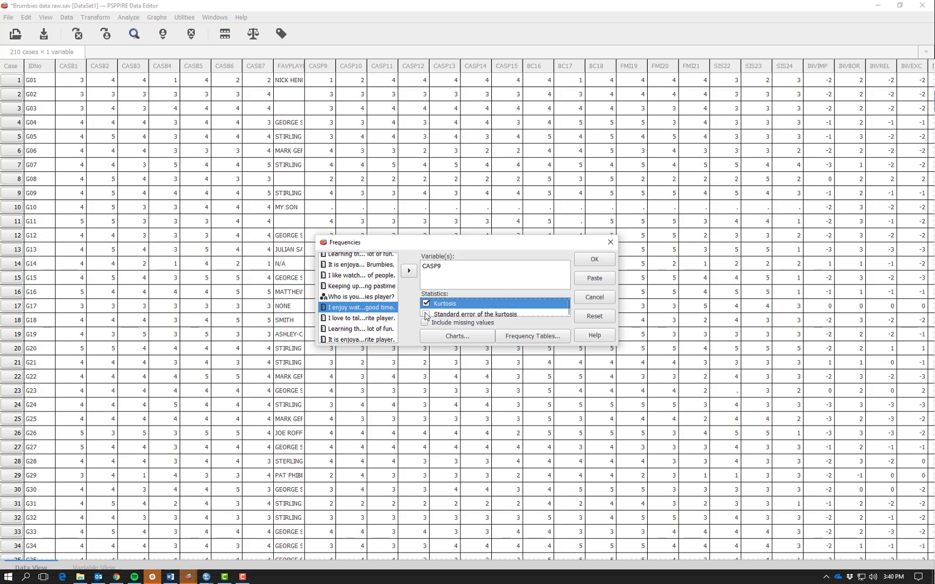
{"action": "left_click", "coordinate": [426, 315]}
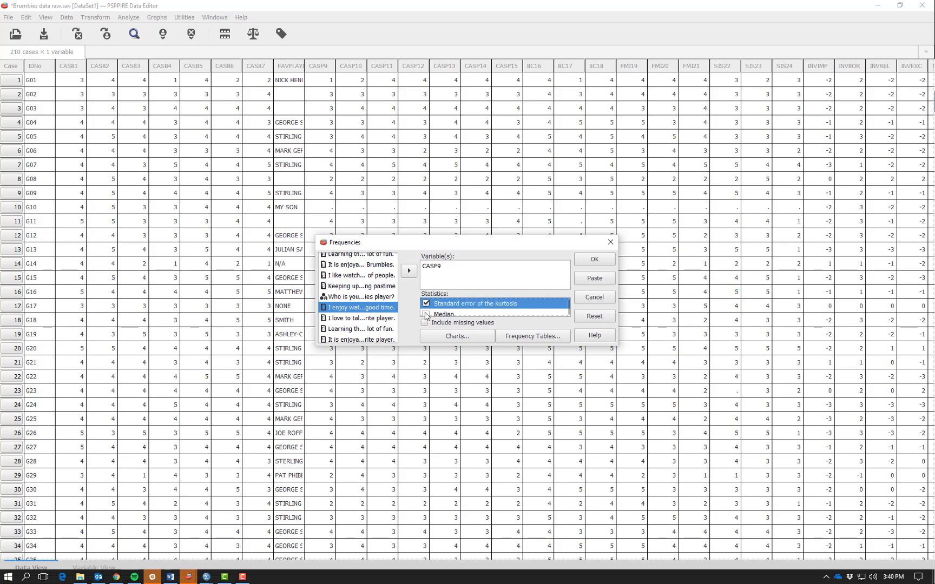
{"action": "left_click", "coordinate": [427, 315]}
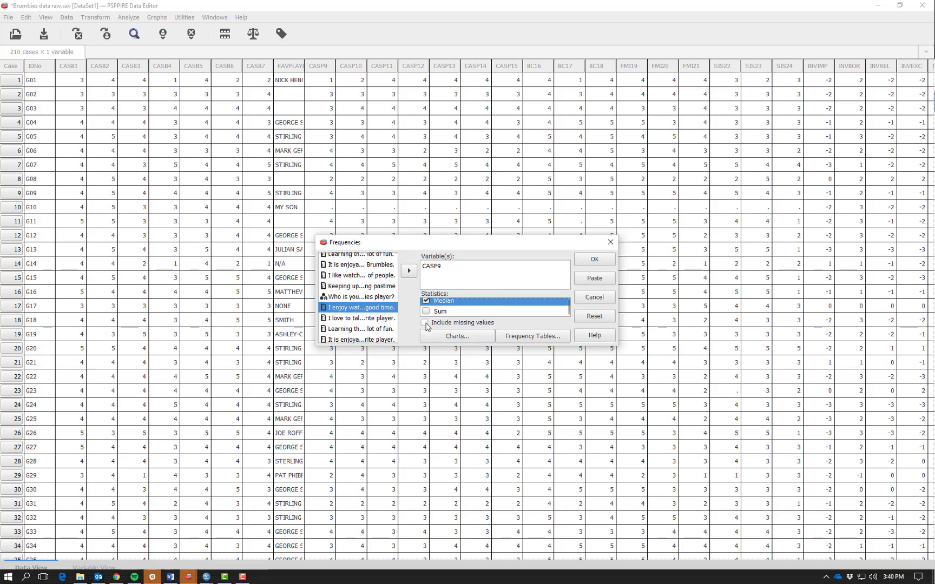
{"action": "left_click", "coordinate": [425, 323]}
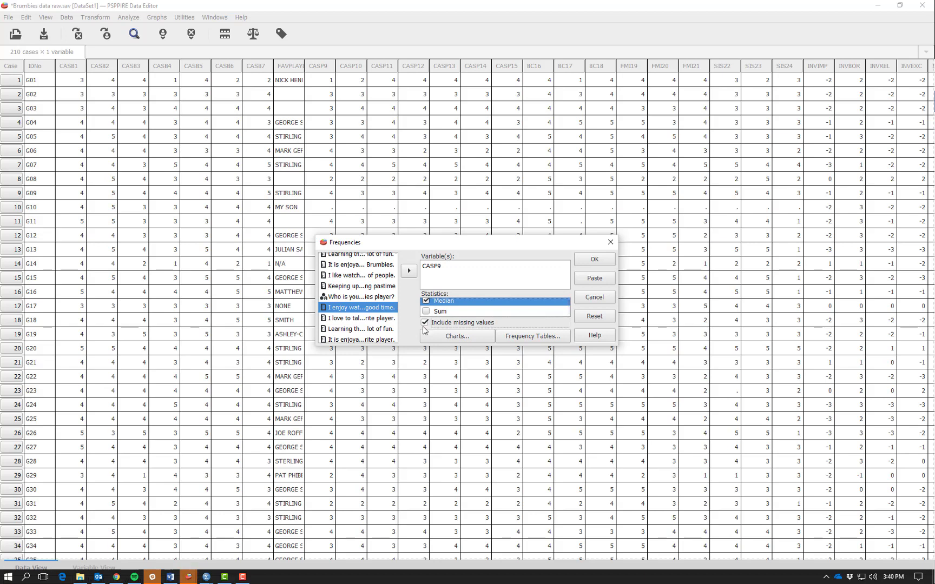
Configure the charts to draw histograms with a superimposed normal curve, scaled in percentages.
{"action": "left_click", "coordinate": [471, 337]}
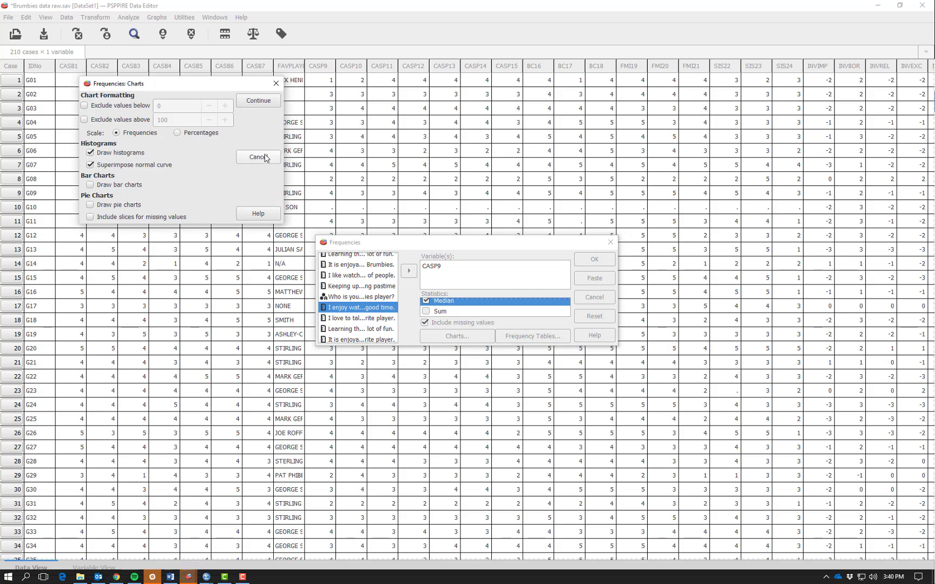
{"action": "left_click", "coordinate": [91, 153]}
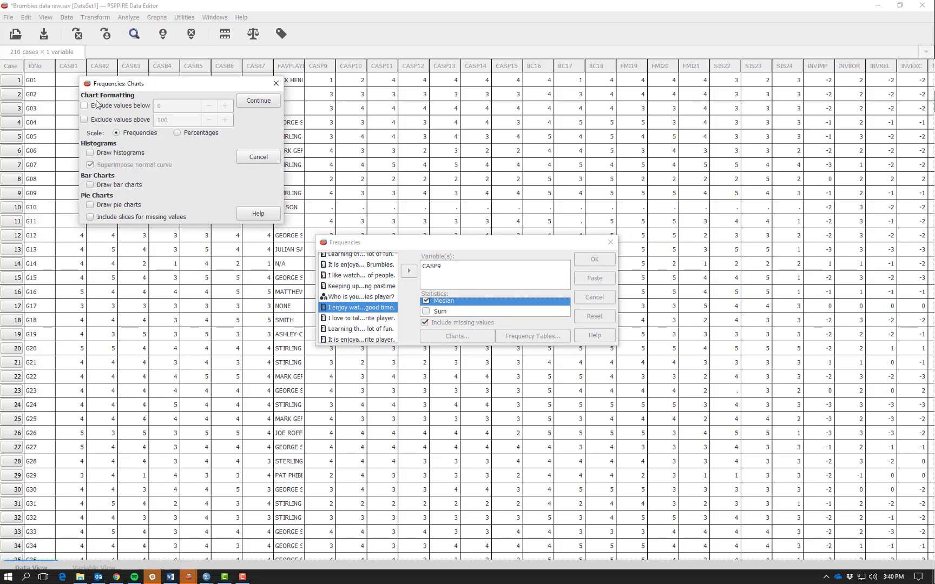
{"action": "left_click", "coordinate": [90, 153]}
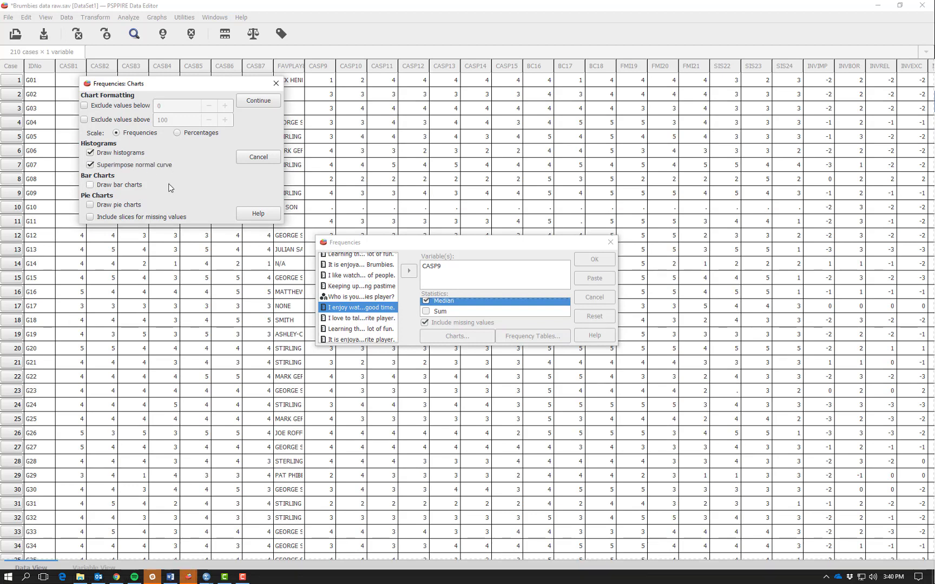
{"action": "left_click", "coordinate": [178, 134]}
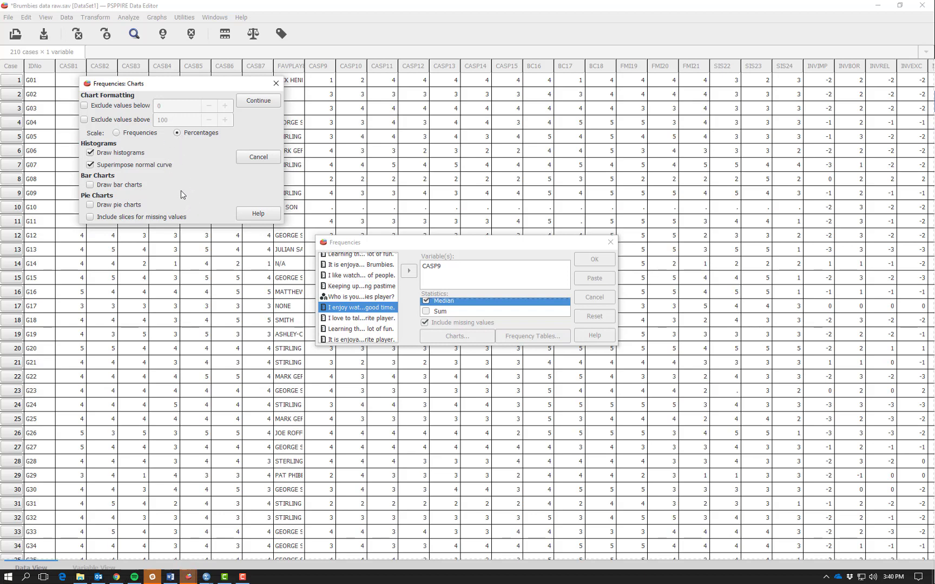
{"action": "left_click", "coordinate": [252, 102]}
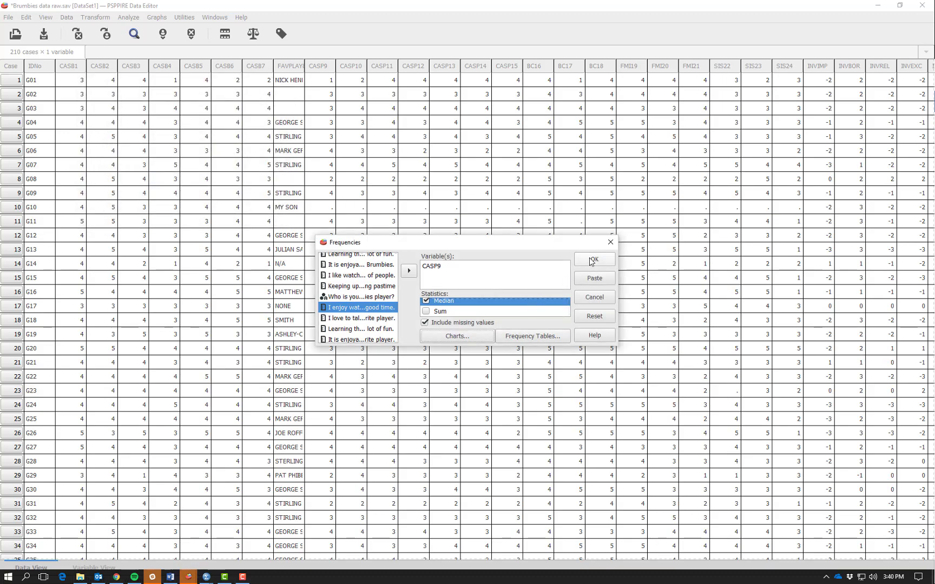
Run the Frequencies analysis and examine the new CASP9 frequency table, statistics and histogram in the Output Viewer.
{"action": "left_click", "coordinate": [592, 260]}
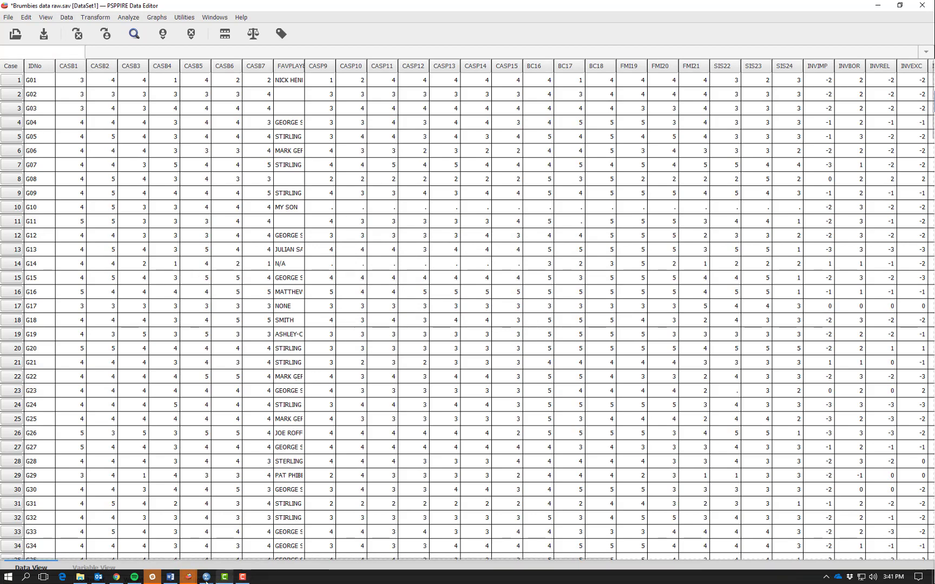
{"action": "mouse_move", "coordinate": [206, 579]}
{"action": "left_click", "coordinate": [286, 533]}
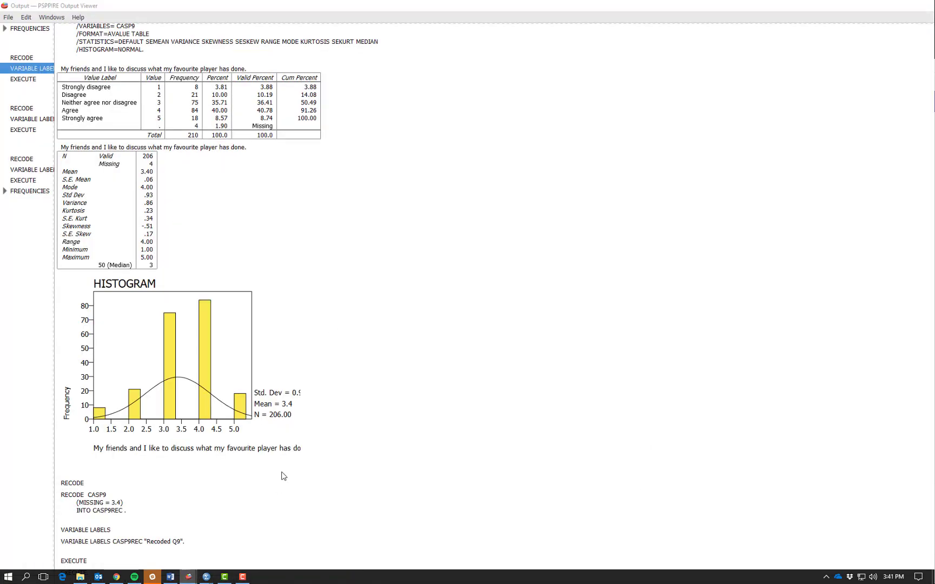
{"action": "scroll", "coordinate": [328, 325], "scroll_direction": "down", "scroll_amount": 6}
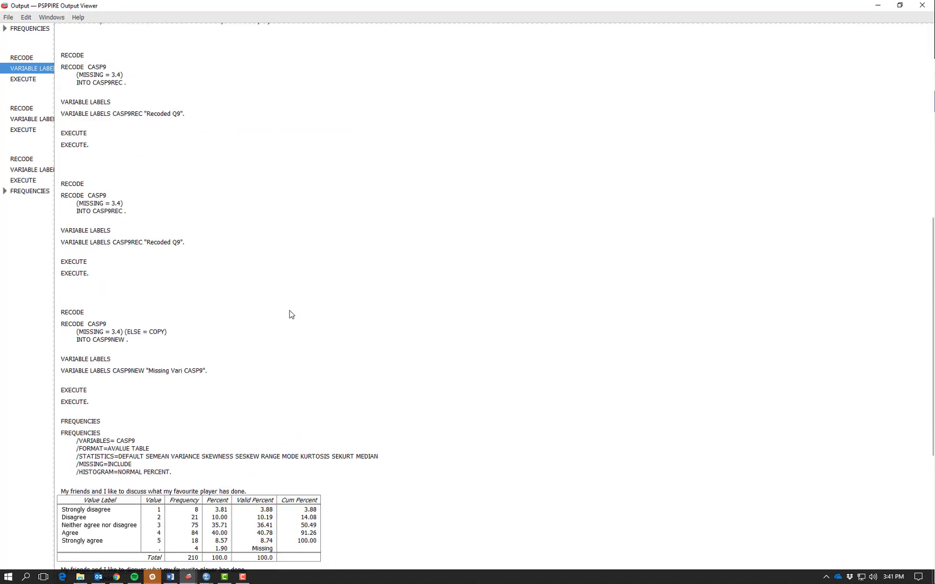
{"action": "scroll", "coordinate": [291, 314], "scroll_direction": "down", "scroll_amount": 5}
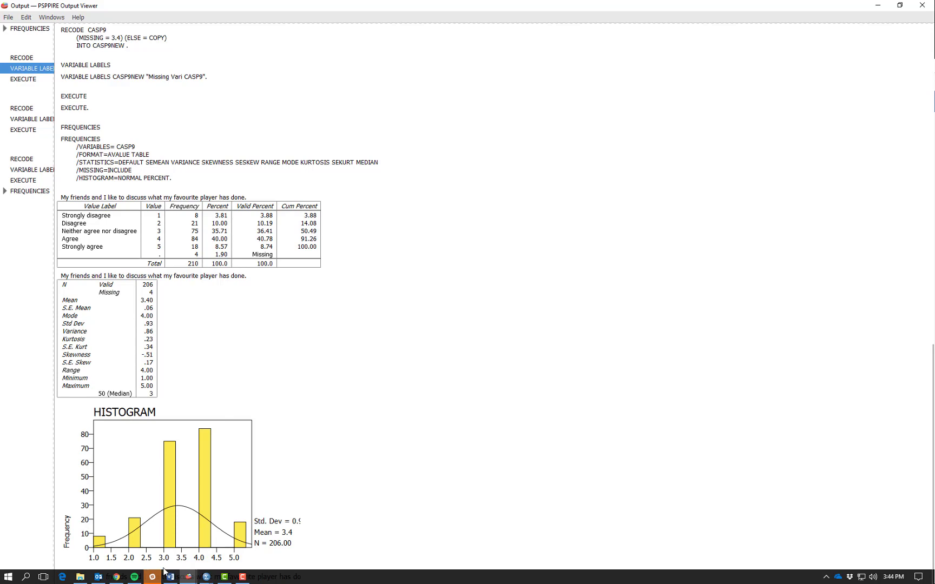
Return to the Brumbies data and set up a fresh Recode into Different Variables for CASP9, clearing the previous settings.
{"action": "mouse_move", "coordinate": [189, 576]}
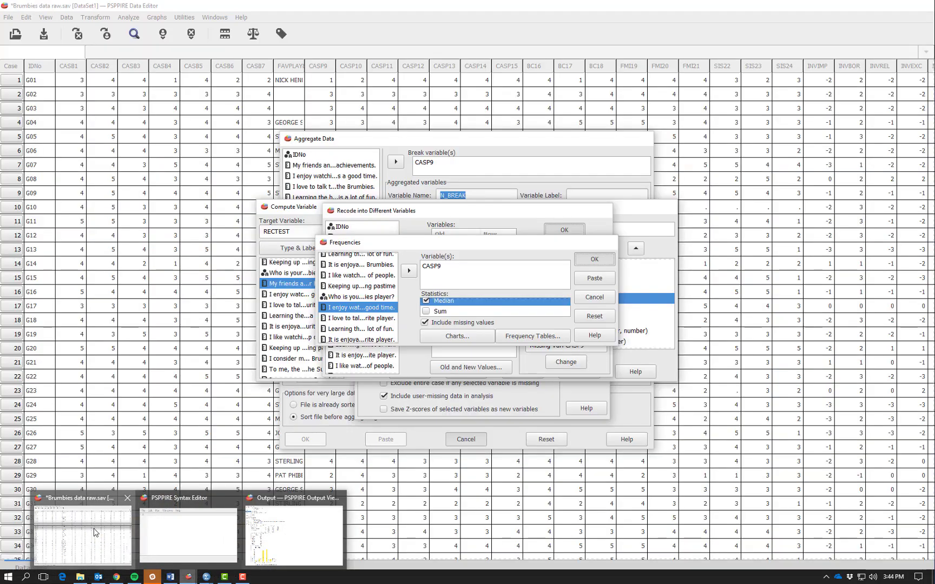
{"action": "left_click", "coordinate": [95, 533]}
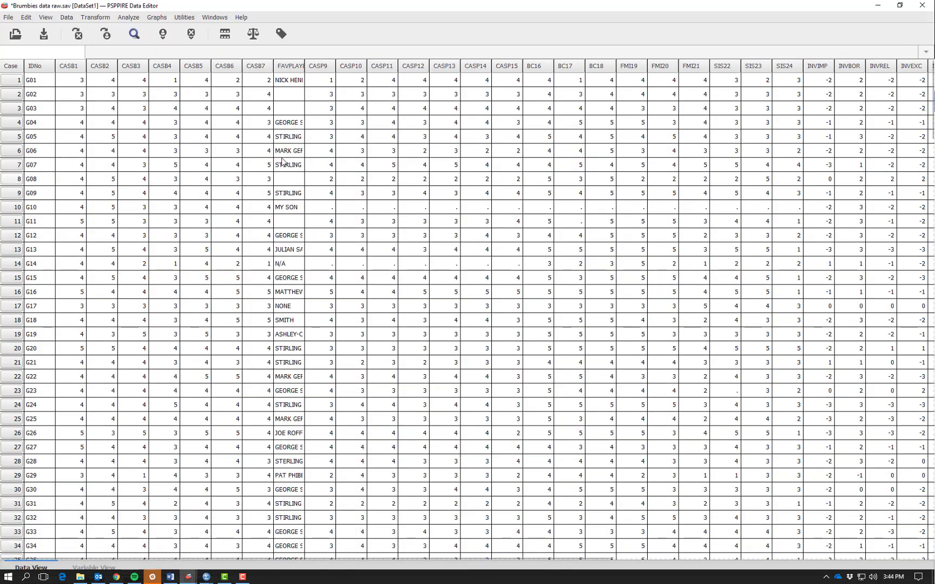
{"action": "left_click", "coordinate": [100, 19]}
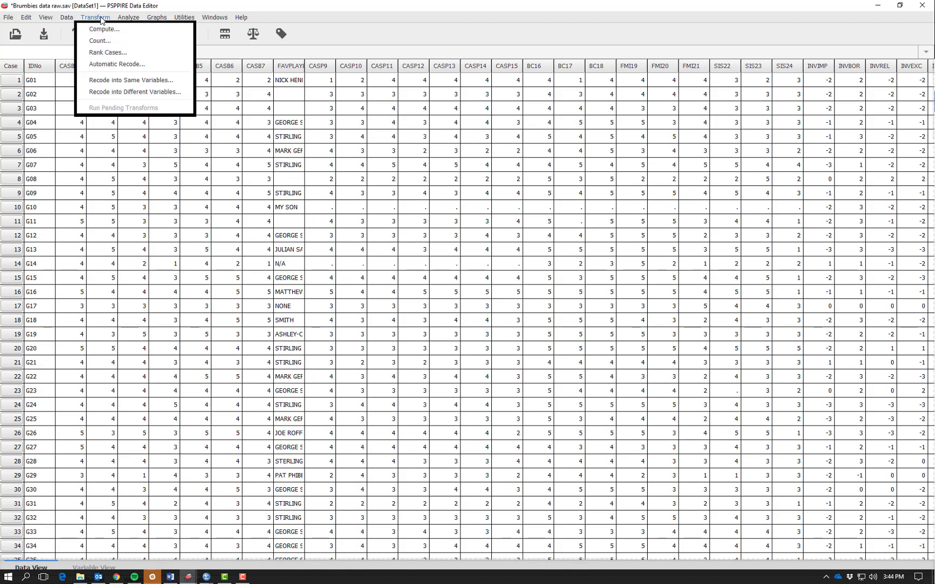
{"action": "left_click", "coordinate": [101, 93]}
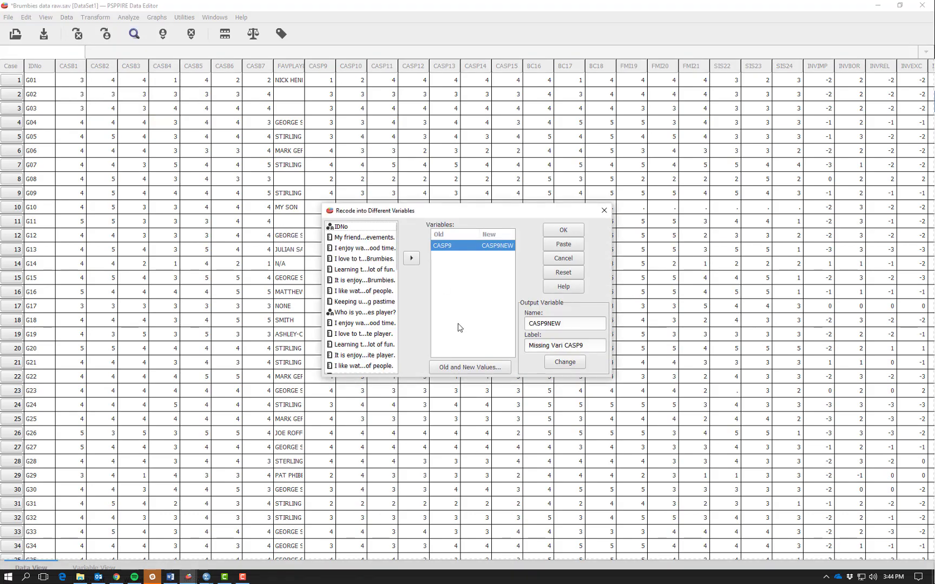
{"action": "left_click", "coordinate": [559, 276]}
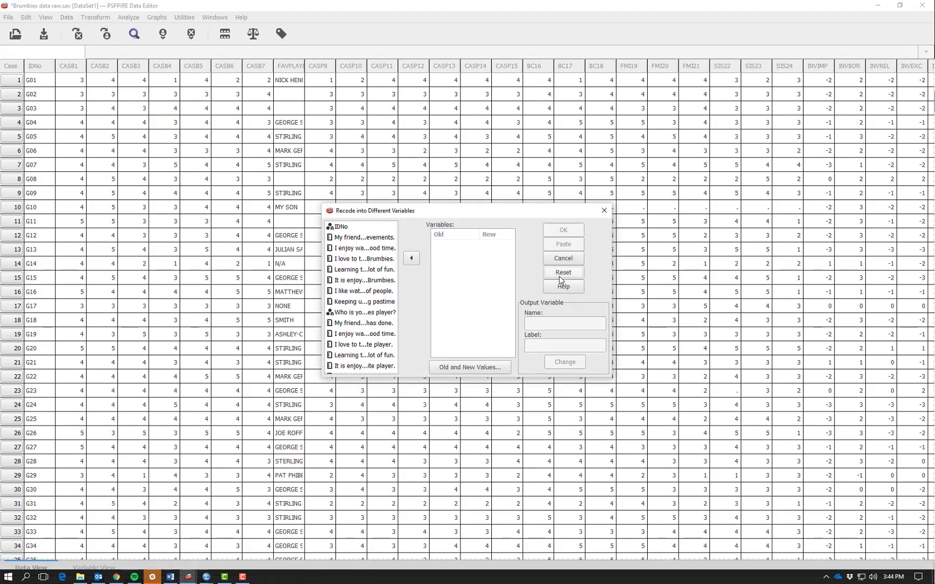
{"action": "left_click", "coordinate": [355, 325]}
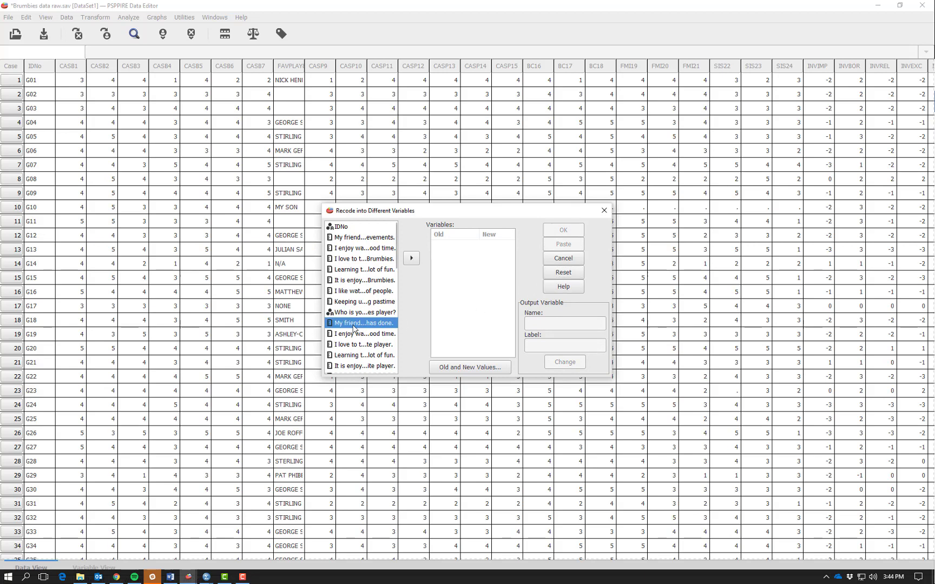
{"action": "left_click", "coordinate": [411, 259]}
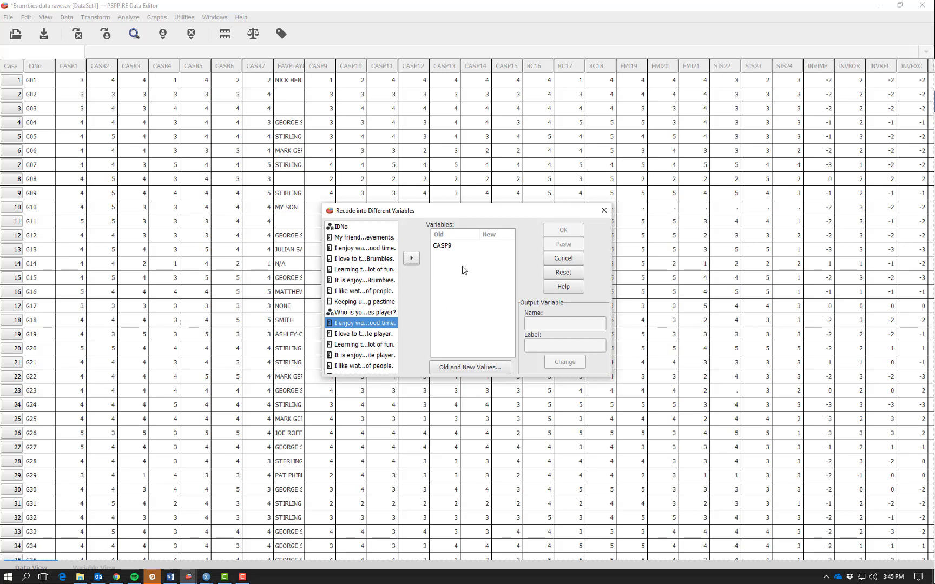
Name the output variable for CASP9 "CASP9New", label it "Missing value recode CASP9" and apply the change.
{"action": "left_click", "coordinate": [443, 246]}
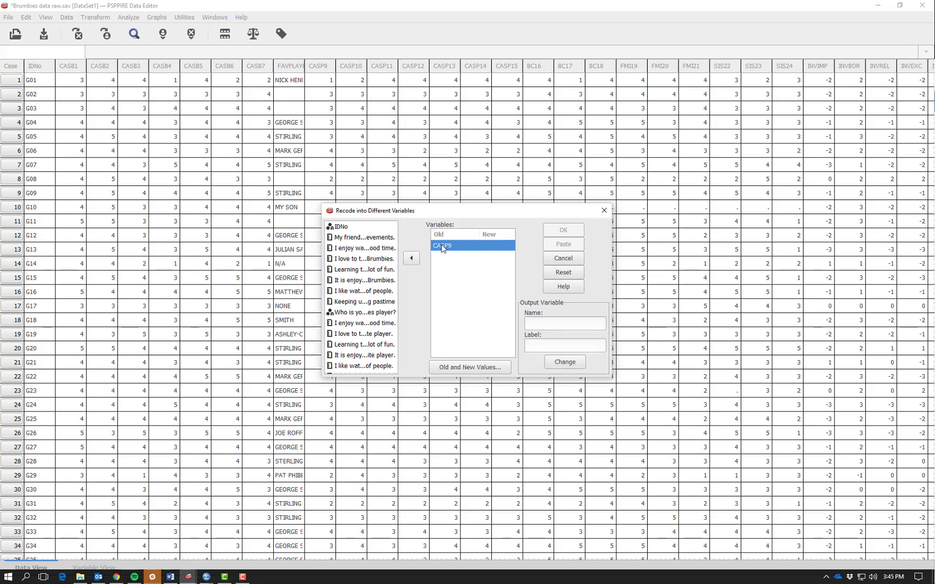
{"action": "left_click", "coordinate": [548, 324]}
{"action": "type", "text": "CASP9New"}
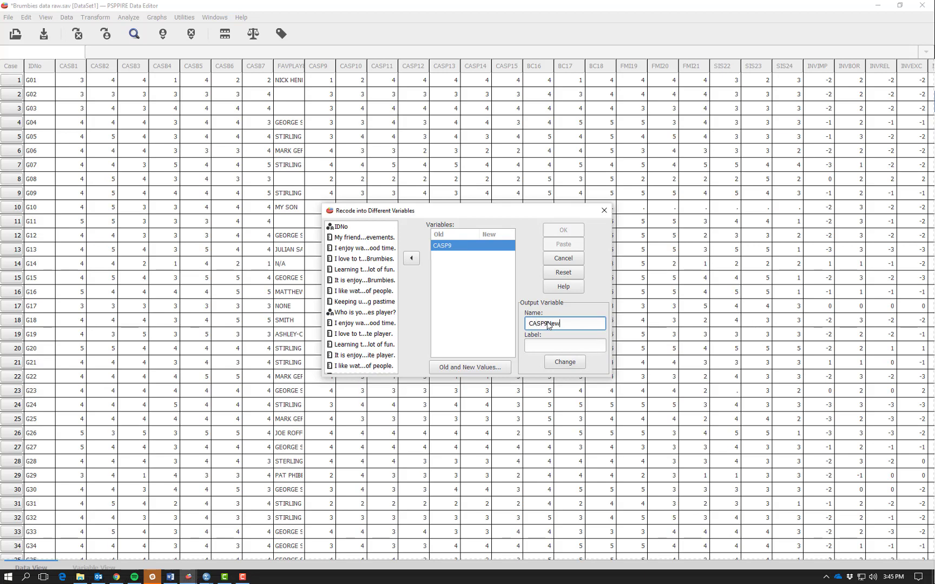
{"action": "left_click", "coordinate": [548, 346]}
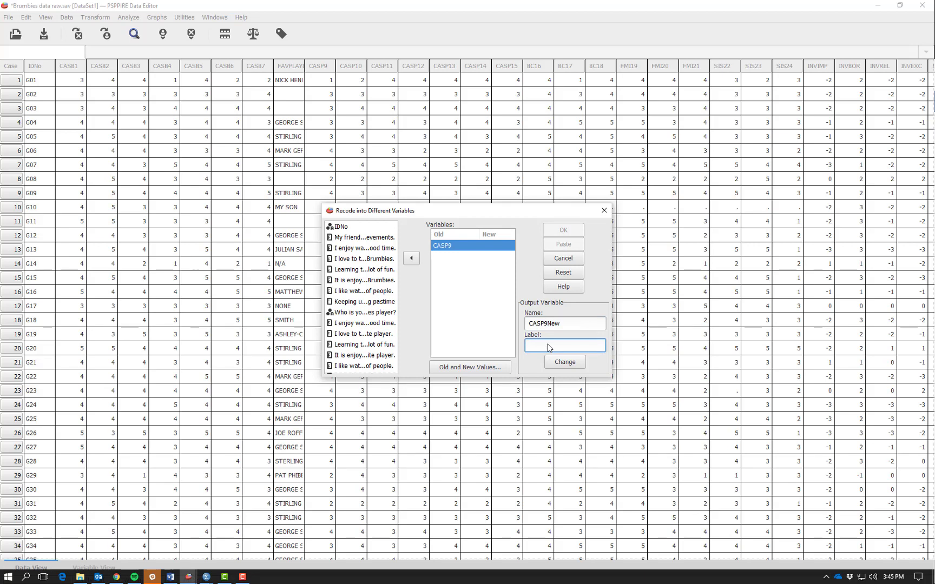
{"action": "type", "text": "M"}
{"action": "type", "text": "issing value recod"}
{"action": "type", "text": "e CASP9"}
{"action": "left_click", "coordinate": [551, 360]}
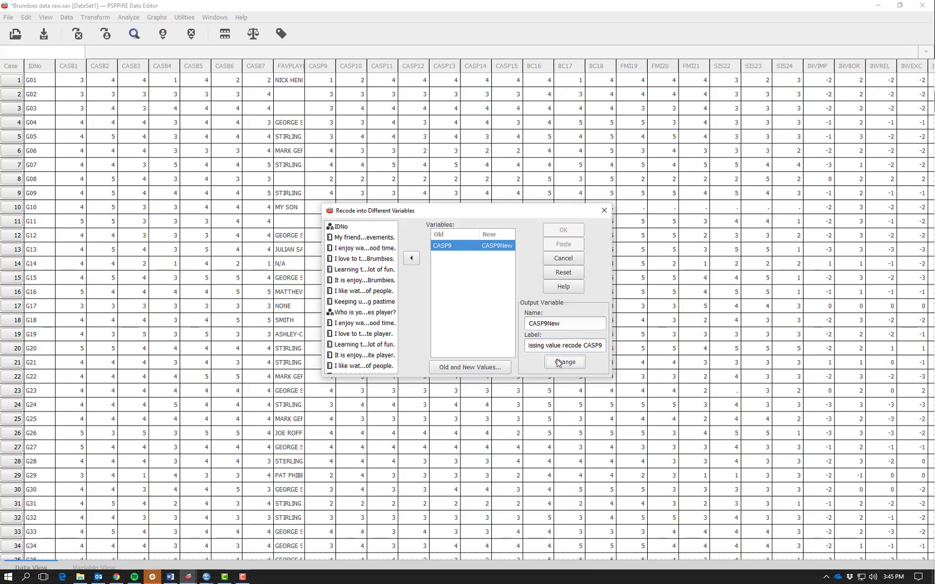
Choose system or user missing as the old value to recode for CASP9, with a specific value as its replacement.
{"action": "left_click", "coordinate": [463, 368]}
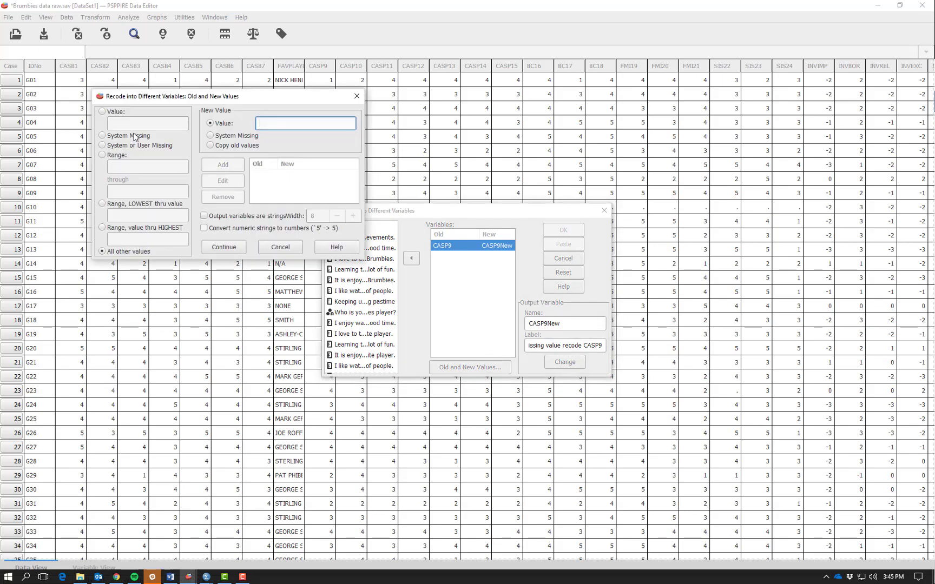
{"action": "left_click", "coordinate": [103, 146]}
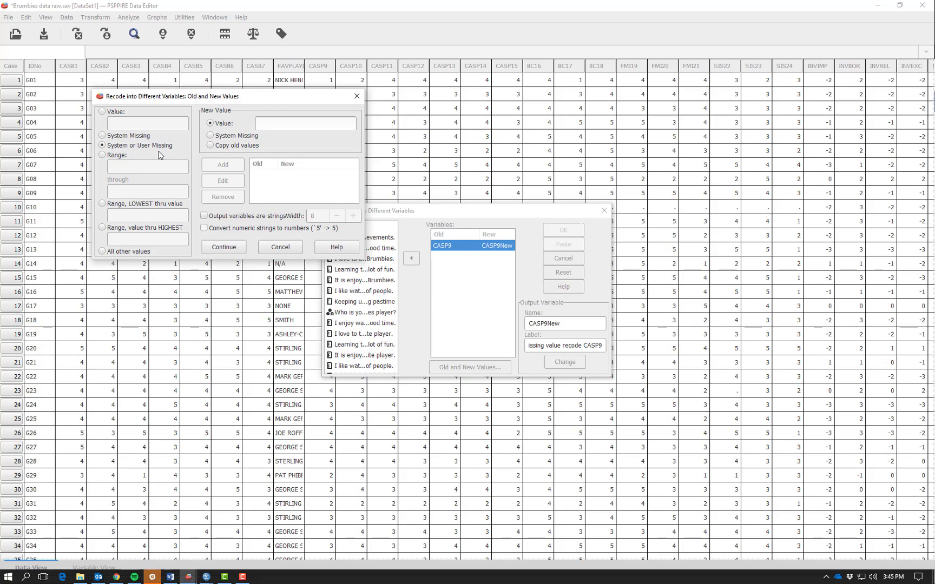
{"action": "left_click", "coordinate": [265, 125]}
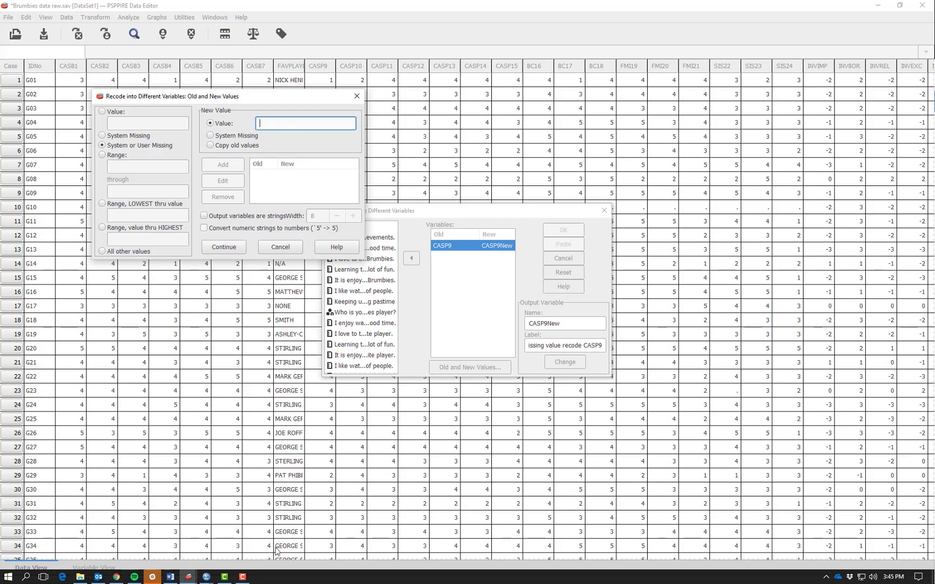
Check the CASP9 mean in the Output Viewer and return to the old and new values of the recode.
{"action": "left_click", "coordinate": [188, 578]}
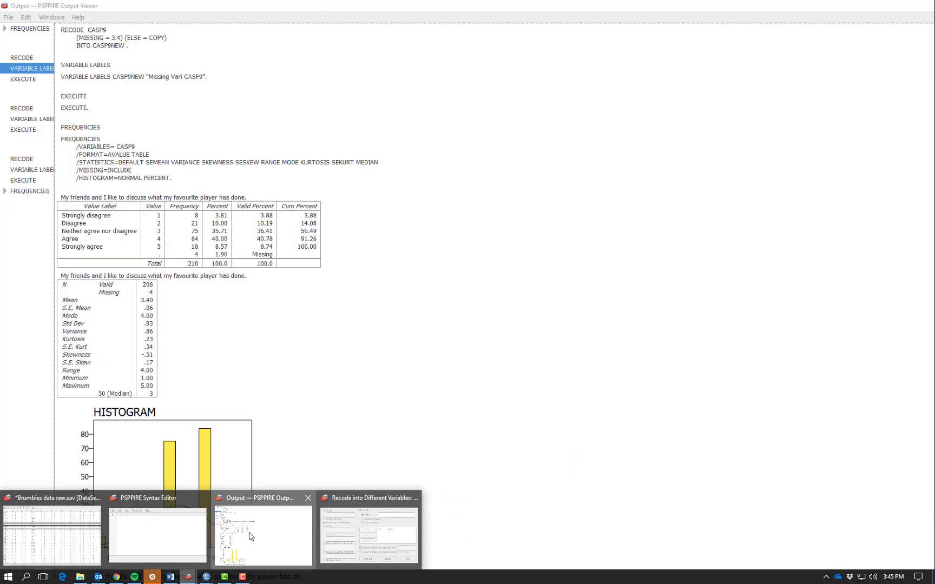
{"action": "left_click", "coordinate": [250, 536]}
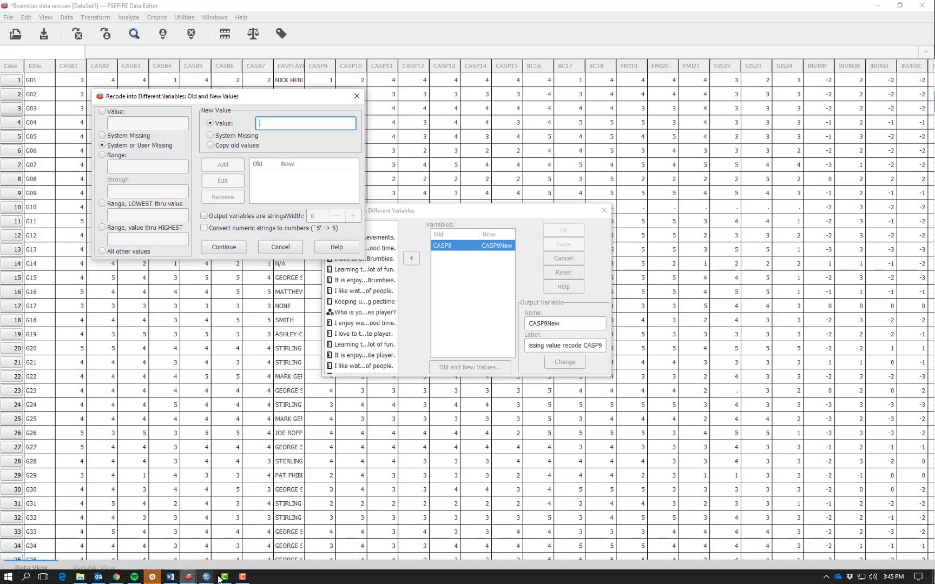
{"action": "left_click", "coordinate": [188, 577]}
{"action": "left_click", "coordinate": [261, 533]}
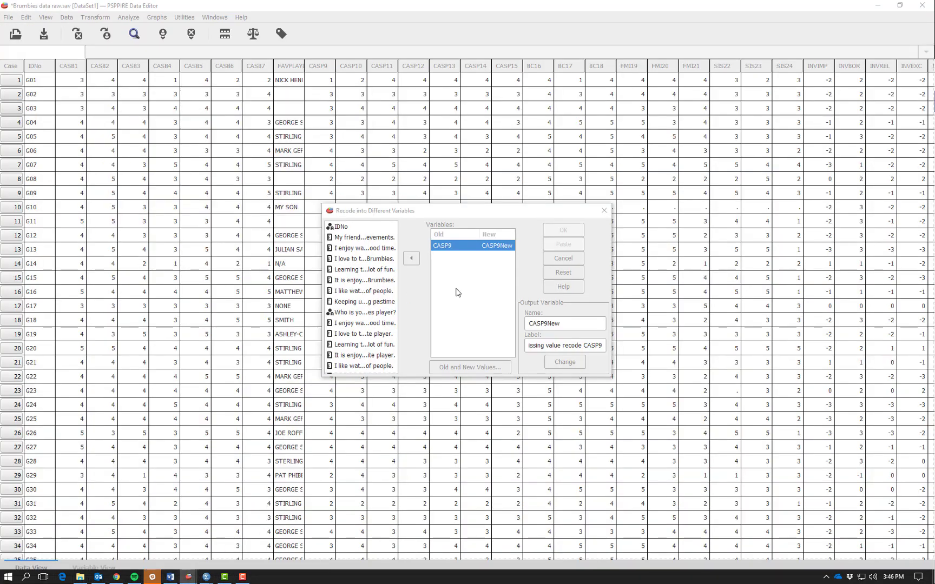
{"action": "mouse_move", "coordinate": [188, 577]}
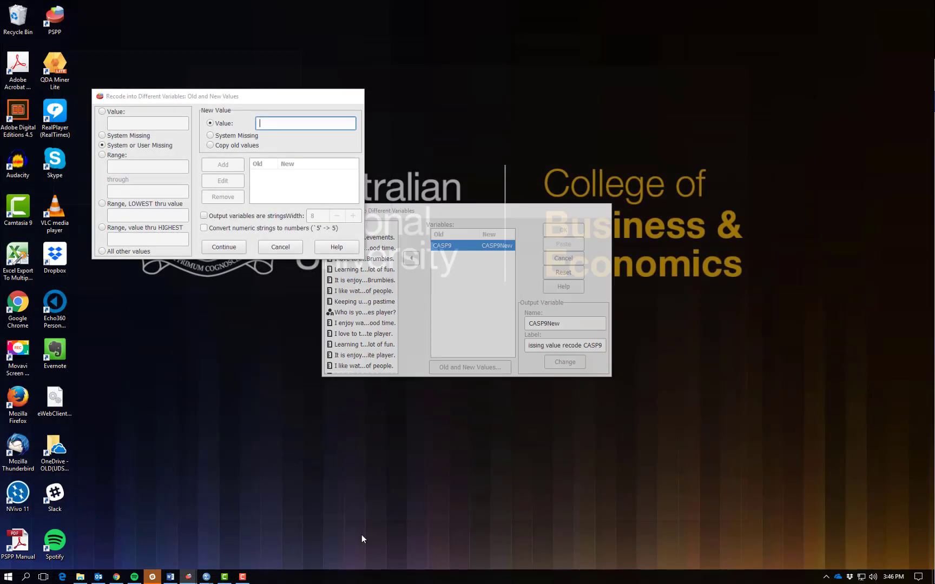
{"action": "left_click", "coordinate": [361, 535]}
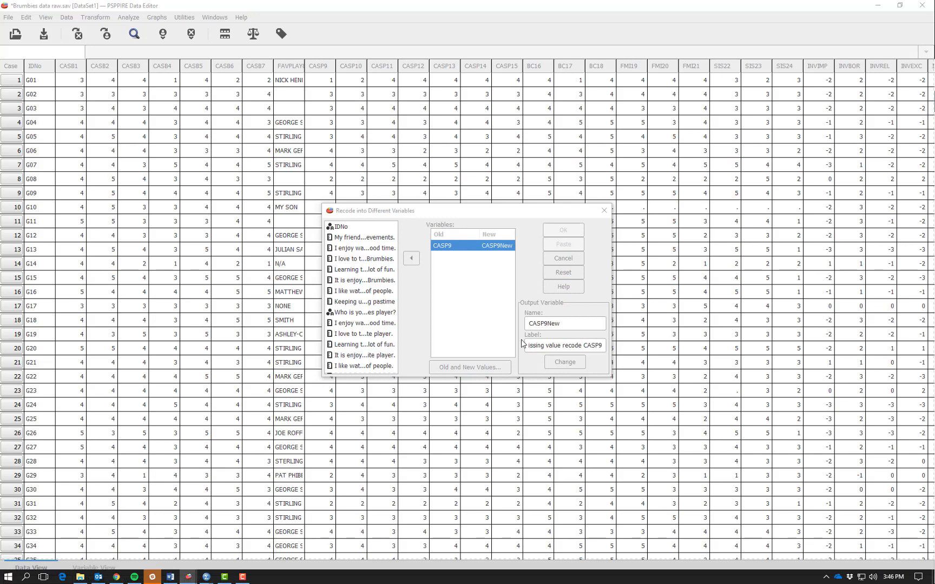
{"action": "left_click", "coordinate": [470, 324]}
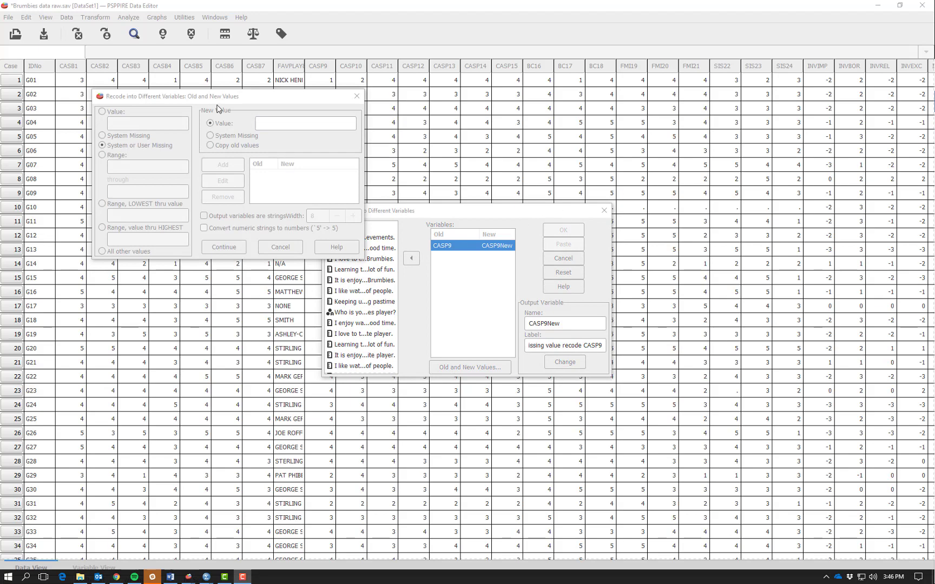
{"action": "left_click", "coordinate": [217, 105]}
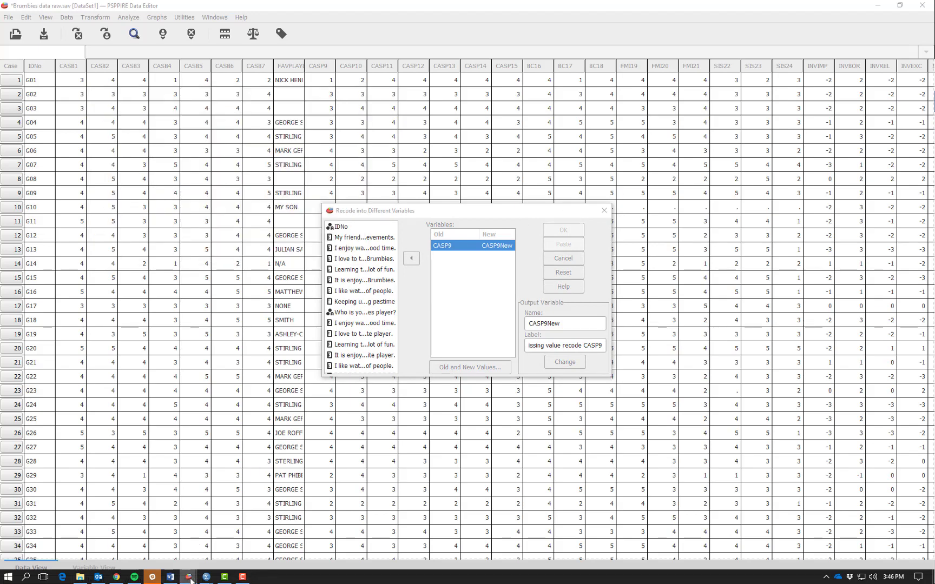
{"action": "mouse_move", "coordinate": [190, 581]}
{"action": "left_click", "coordinate": [341, 519]}
{"action": "left_click", "coordinate": [464, 370]}
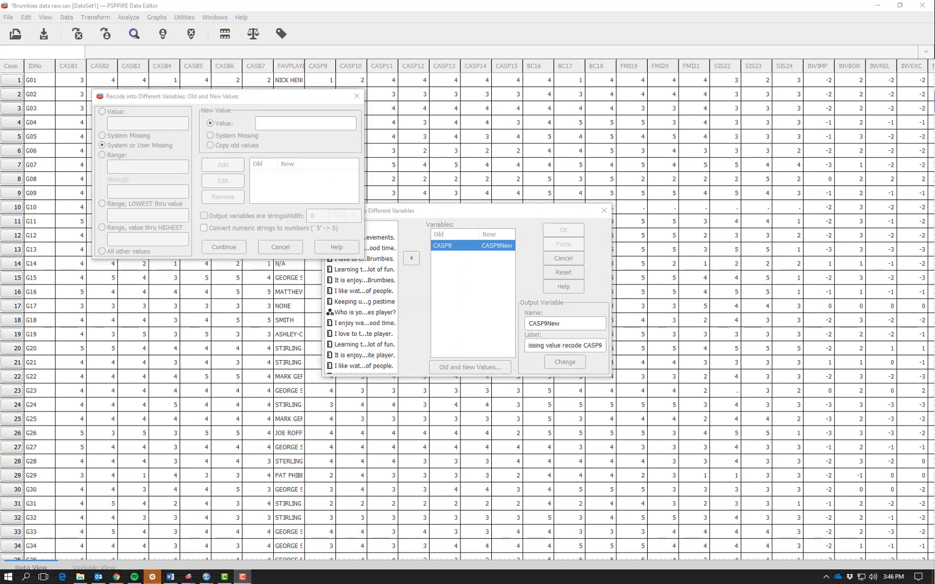
{"action": "left_click", "coordinate": [287, 124]}
{"action": "left_click", "coordinate": [271, 126]}
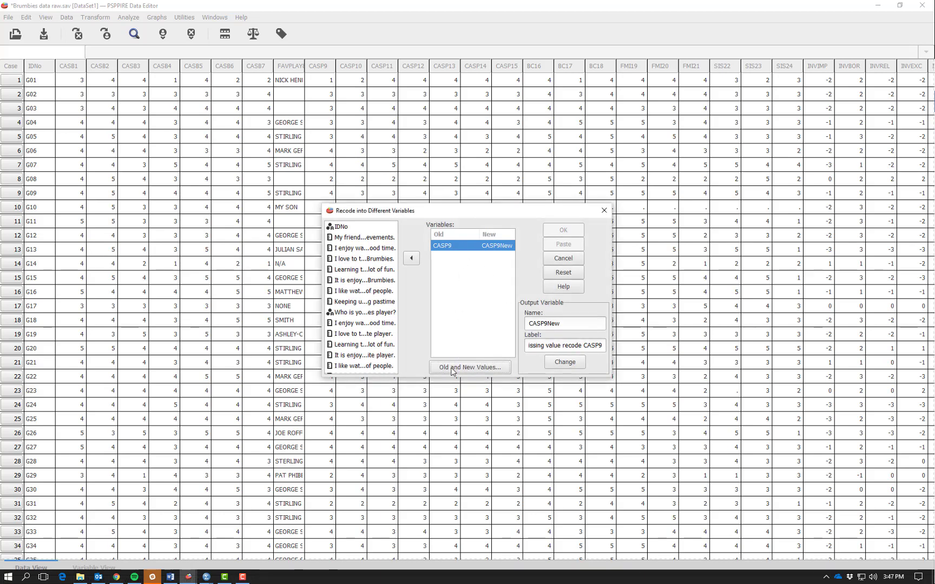
Add the rule that recodes system or user missing values of CASP9 to 3.4.
{"action": "left_click", "coordinate": [469, 367]}
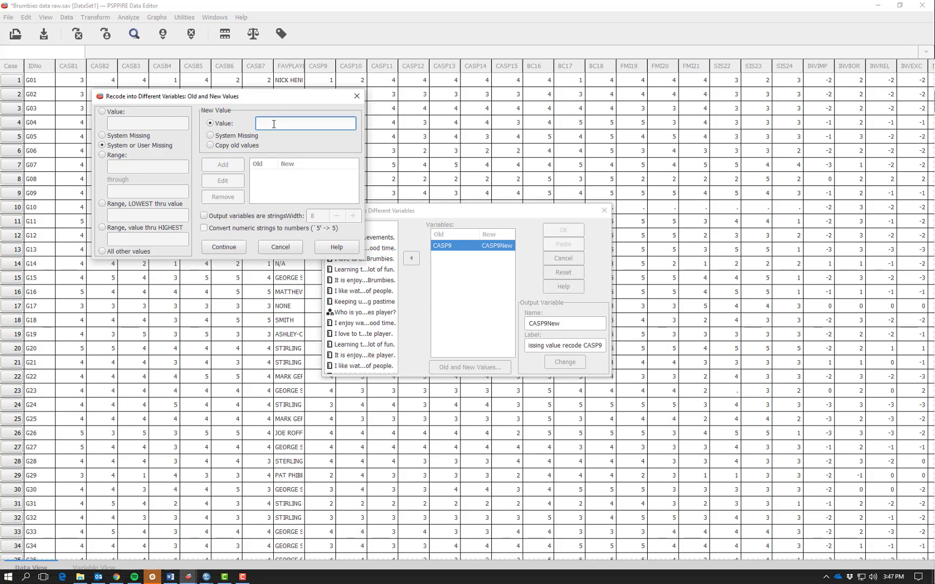
{"action": "type", "text": "3.4"}
{"action": "left_click", "coordinate": [213, 168]}
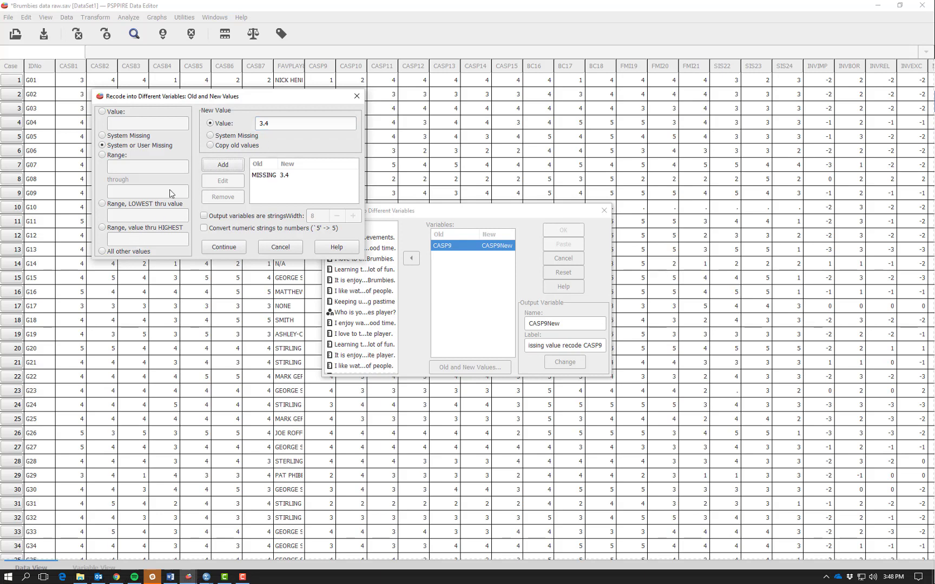
Add a rule that copies the old values for all other values, and run the recode.
{"action": "left_click", "coordinate": [103, 253]}
{"action": "left_click", "coordinate": [211, 146]}
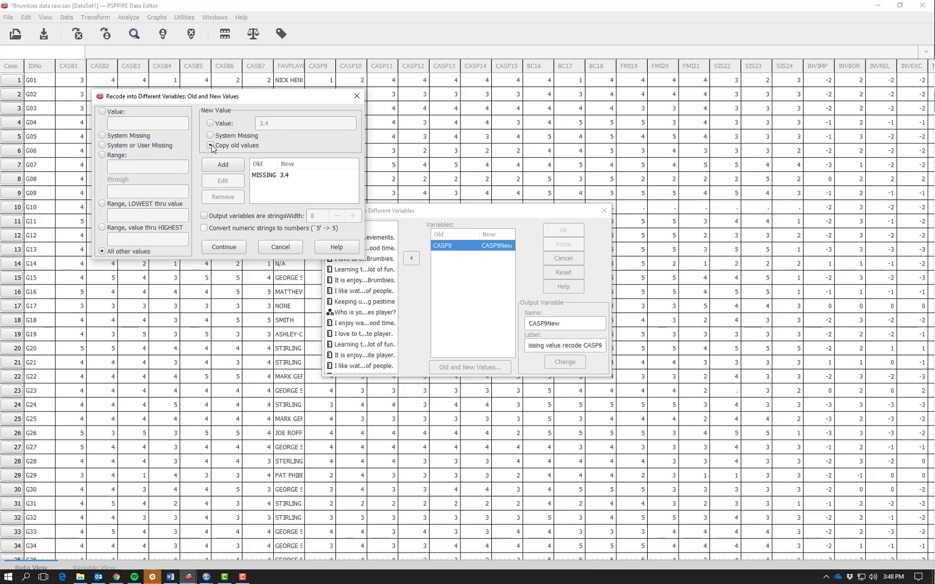
{"action": "left_click", "coordinate": [231, 166]}
{"action": "left_click", "coordinate": [231, 248]}
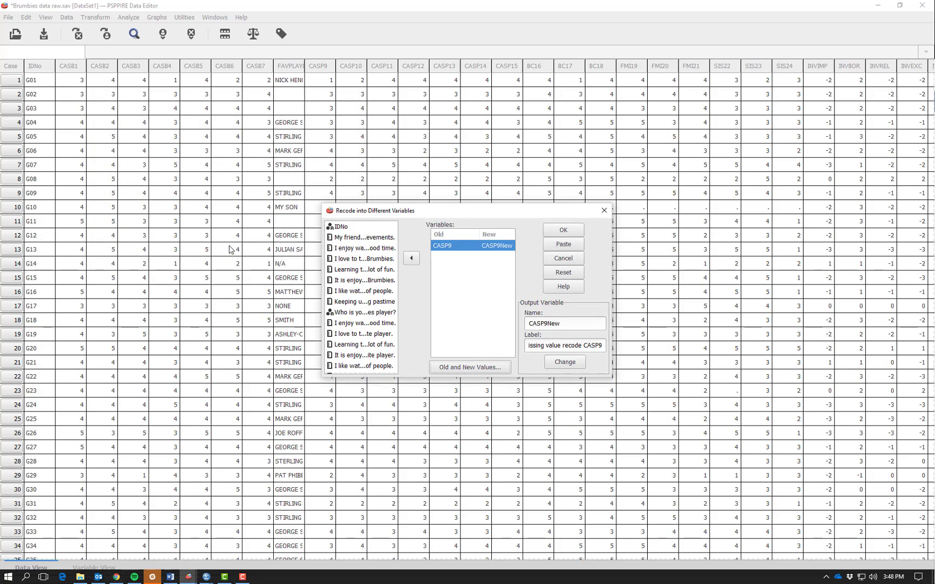
{"action": "left_click", "coordinate": [564, 232]}
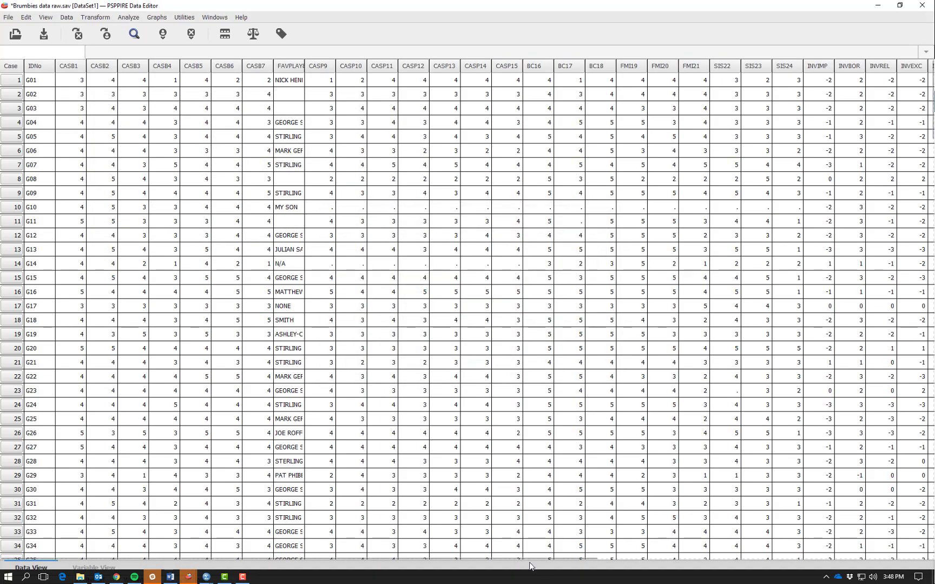
Examine the new CASP9New column at the end of the data set, checking the value recoded for case 14.
{"action": "scroll", "coordinate": [650, 554], "scroll_direction": "right", "scroll_amount": 1}
{"action": "left_click_drag", "start_coordinate": [650, 554], "coordinate": [889, 551]}
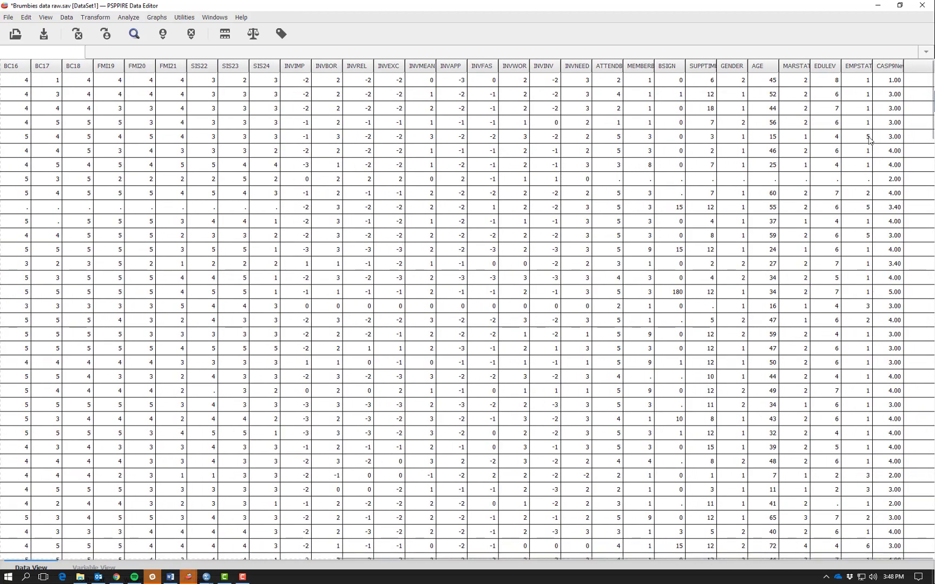
{"action": "left_click", "coordinate": [892, 67]}
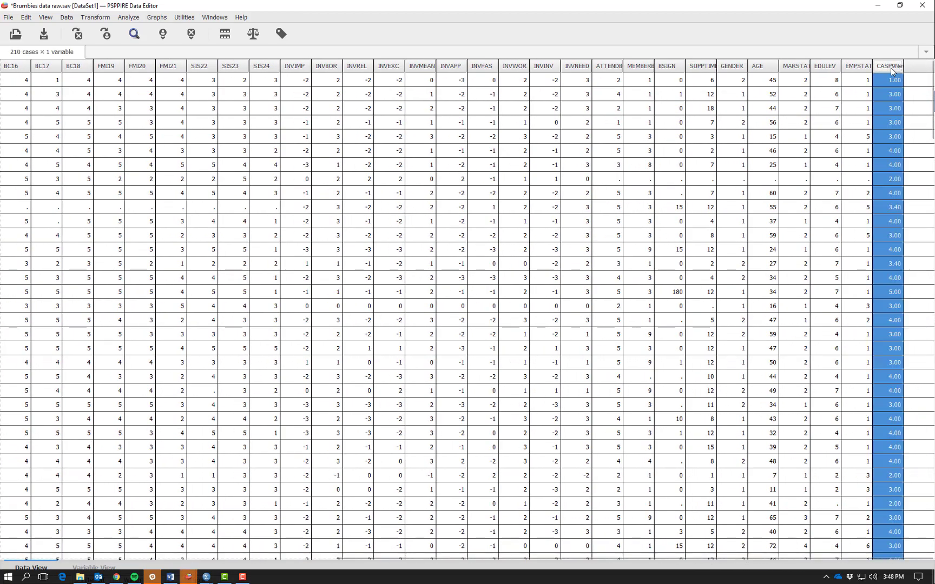
{"action": "left_click", "coordinate": [892, 264]}
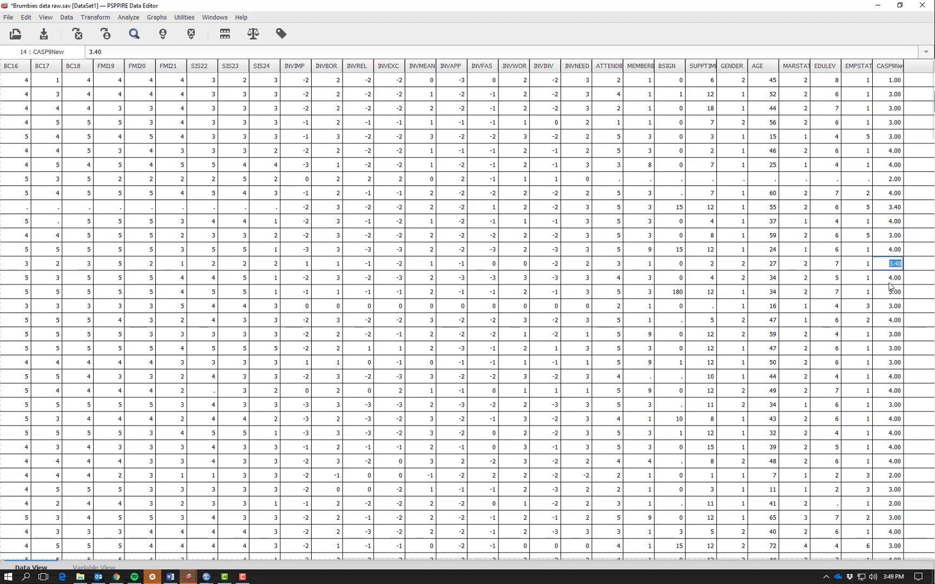
{"action": "left_click", "coordinate": [887, 265]}
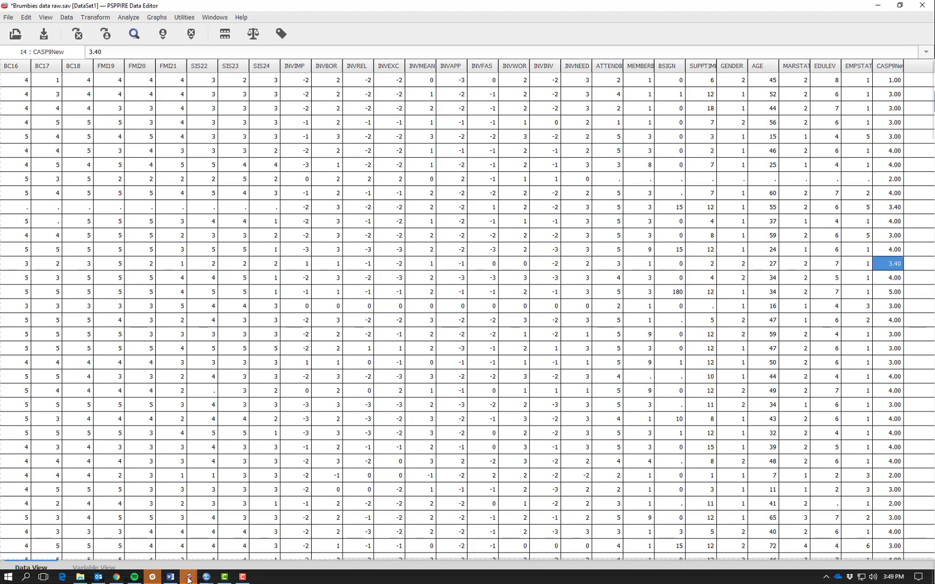
{"action": "mouse_move", "coordinate": [189, 578]}
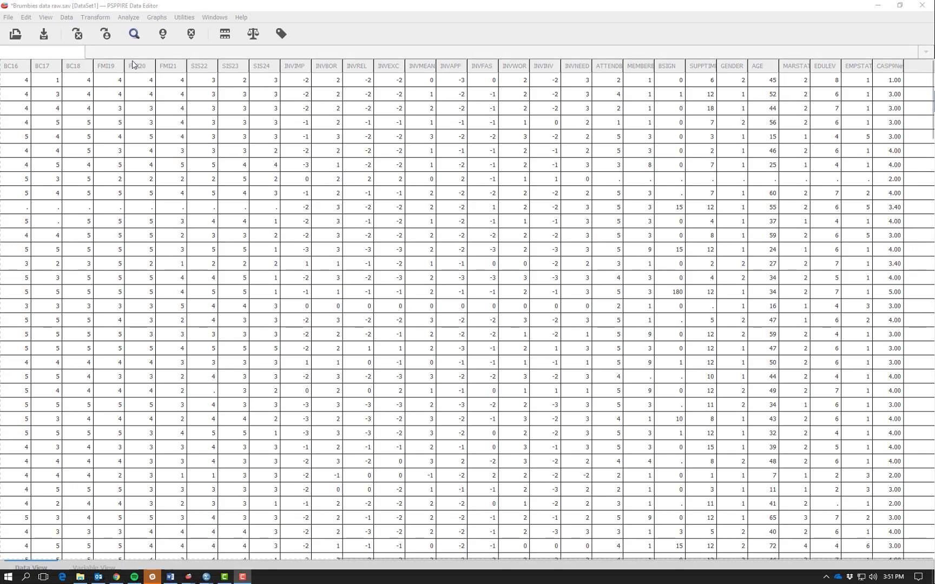
Open the Frequencies analysis again and remove CASP9 from its variables.
{"action": "left_click", "coordinate": [129, 18]}
{"action": "mouse_move", "coordinate": [178, 30]}
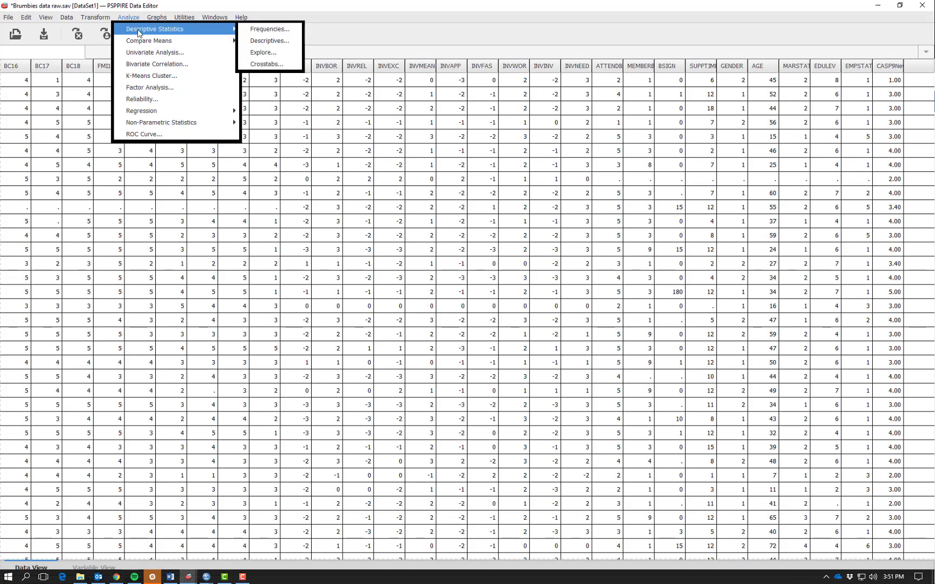
{"action": "left_click", "coordinate": [280, 33]}
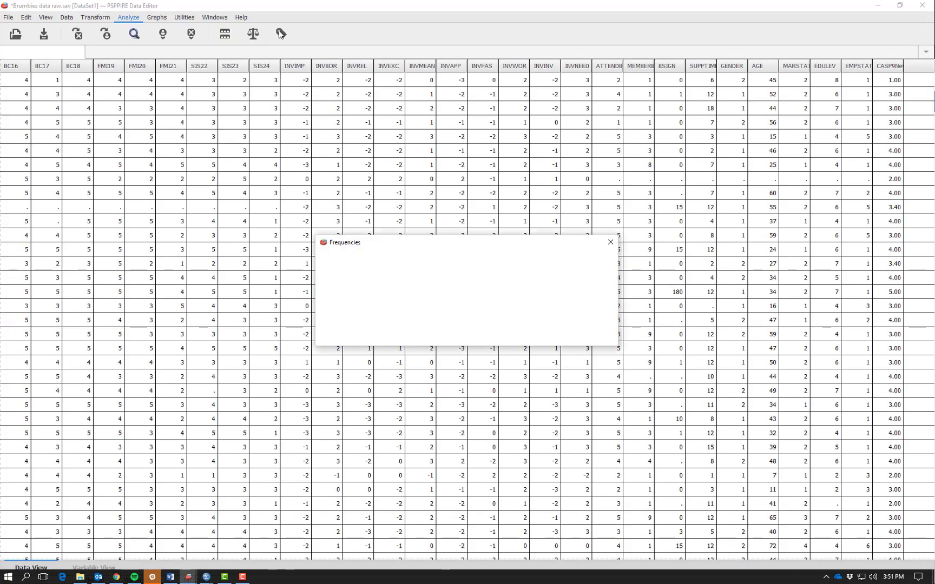
{"action": "left_click", "coordinate": [438, 269]}
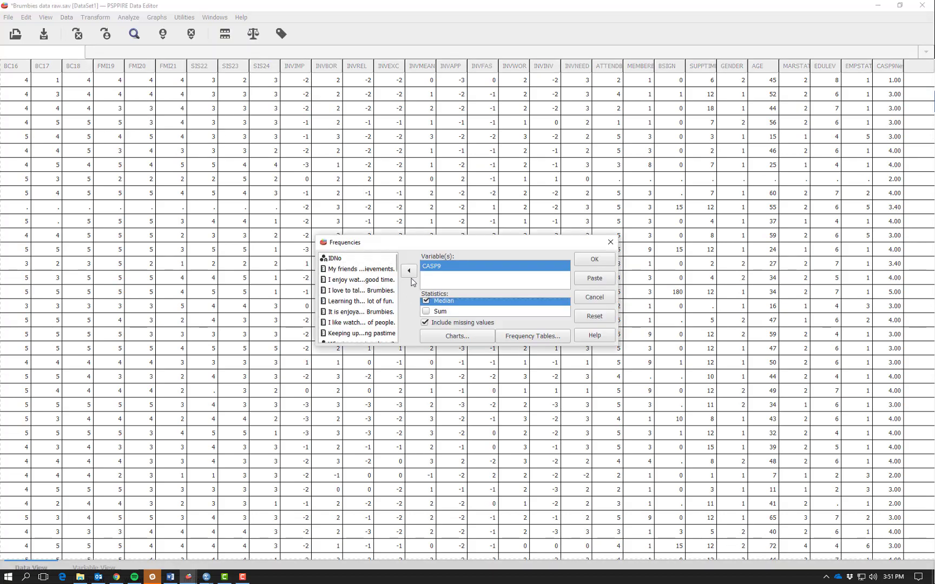
{"action": "left_click", "coordinate": [409, 270]}
Add the missing value recode variable CASP9New to the Frequencies analysis and run it.
{"action": "scroll", "coordinate": [400, 325], "scroll_direction": "down", "scroll_amount": 15}
{"action": "scroll", "coordinate": [395, 330], "scroll_direction": "down", "scroll_amount": 2}
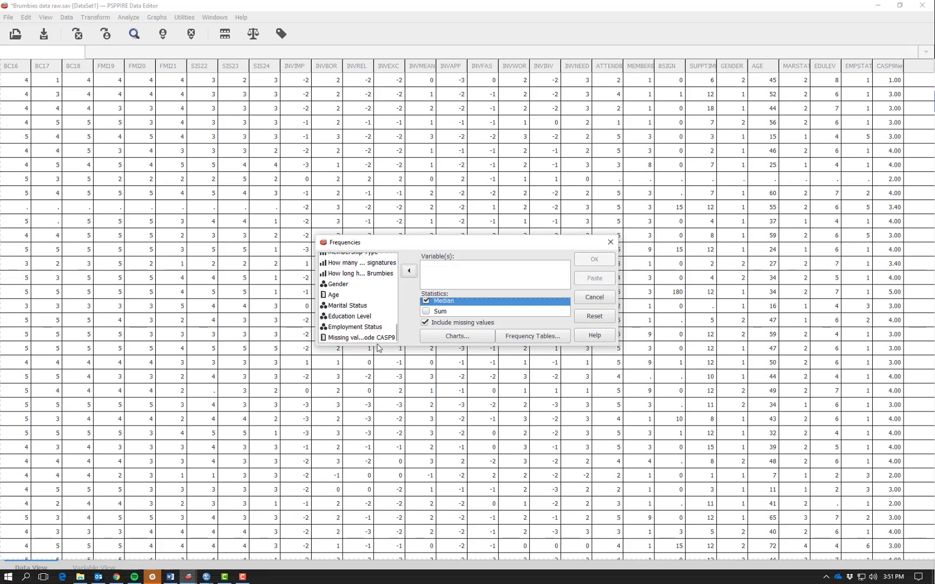
{"action": "left_click", "coordinate": [359, 338]}
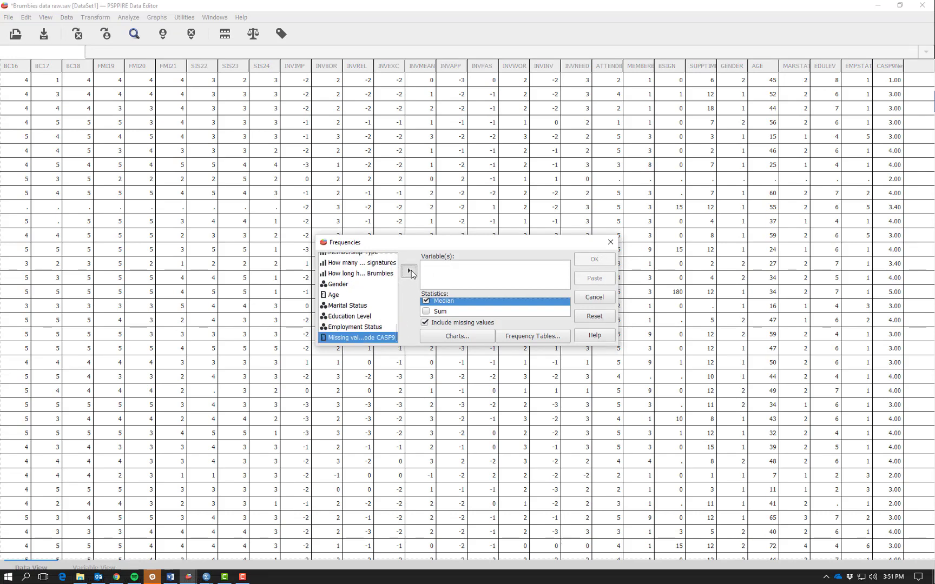
{"action": "left_click", "coordinate": [409, 272]}
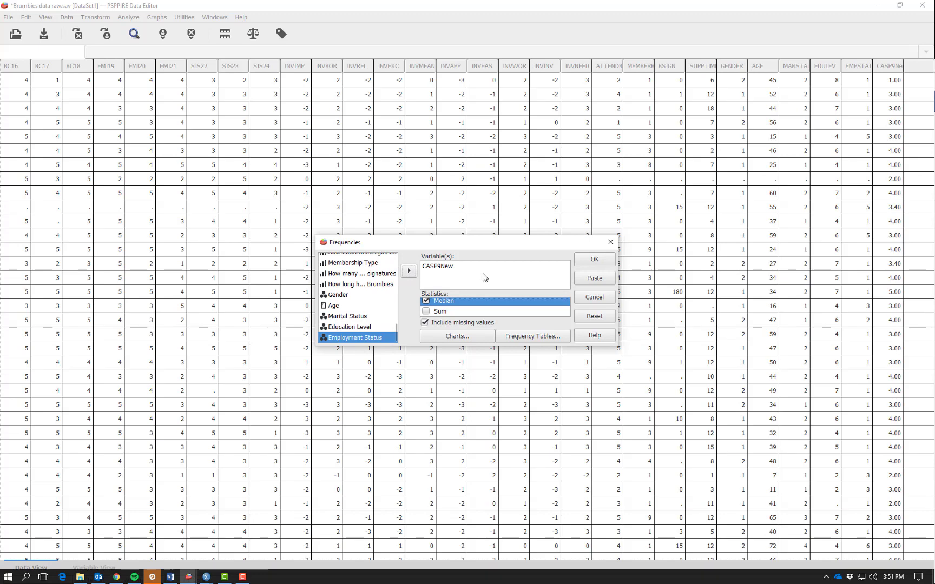
{"action": "left_click", "coordinate": [594, 262]}
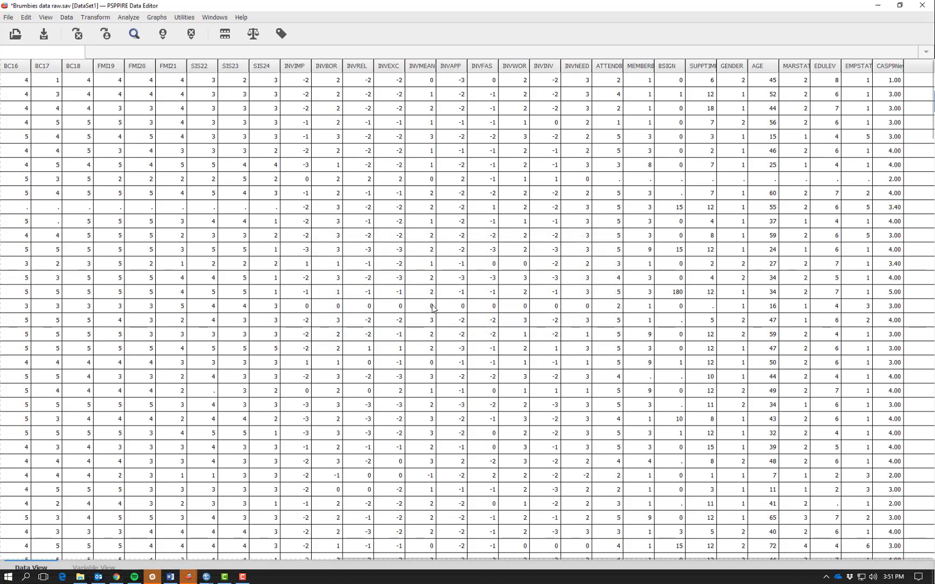
Switch to the Output Viewer and examine the frequency table, statistics and histogram for CASP9New.
{"action": "mouse_move", "coordinate": [190, 575]}
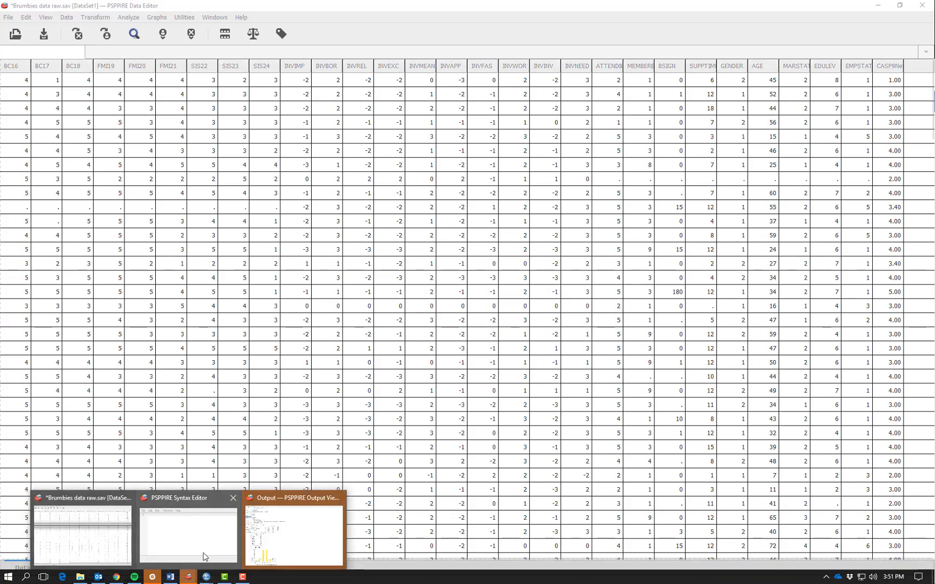
{"action": "left_click", "coordinate": [292, 533]}
{"action": "scroll", "coordinate": [266, 396], "scroll_direction": "down", "scroll_amount": 9}
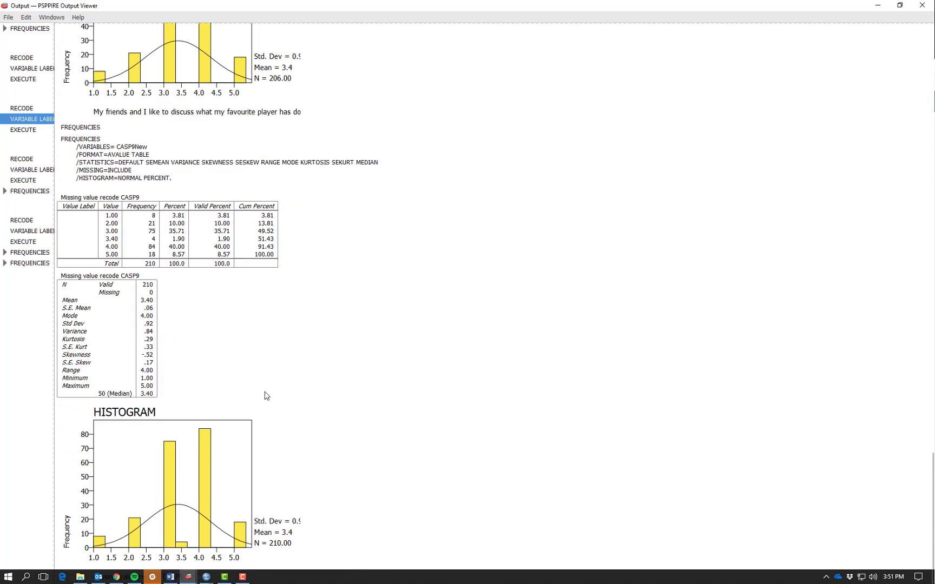